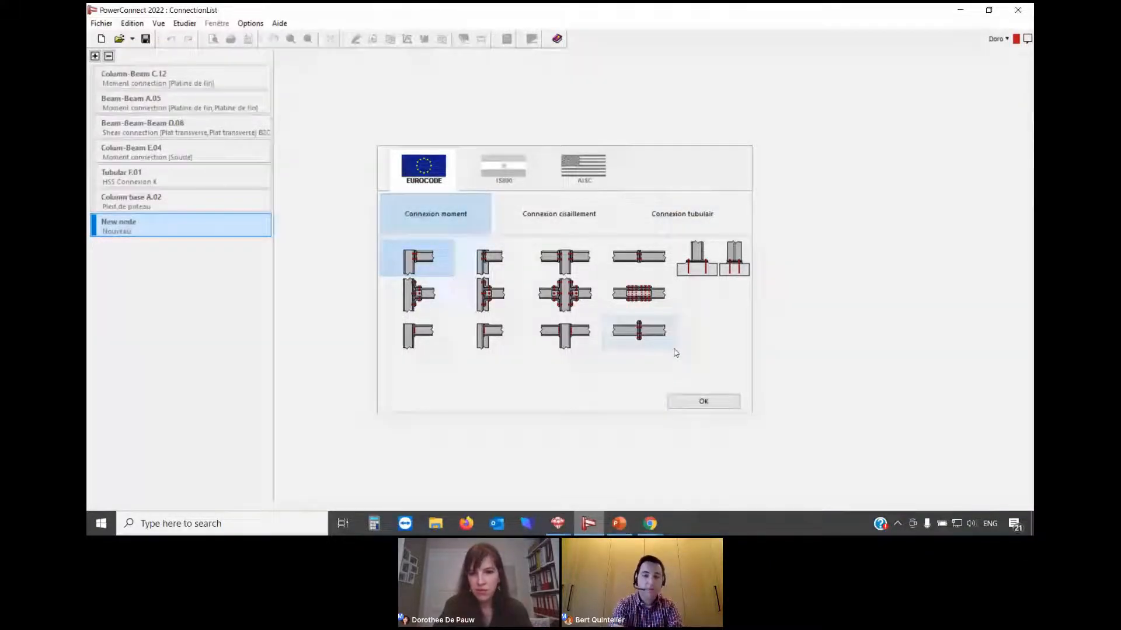
- Create a Eurocode moment connection of the bolted circular end-plate beam-to-beam type, using section CHS (EU) - CHS 273,0x8,0 for the beam
left_click(656, 334)
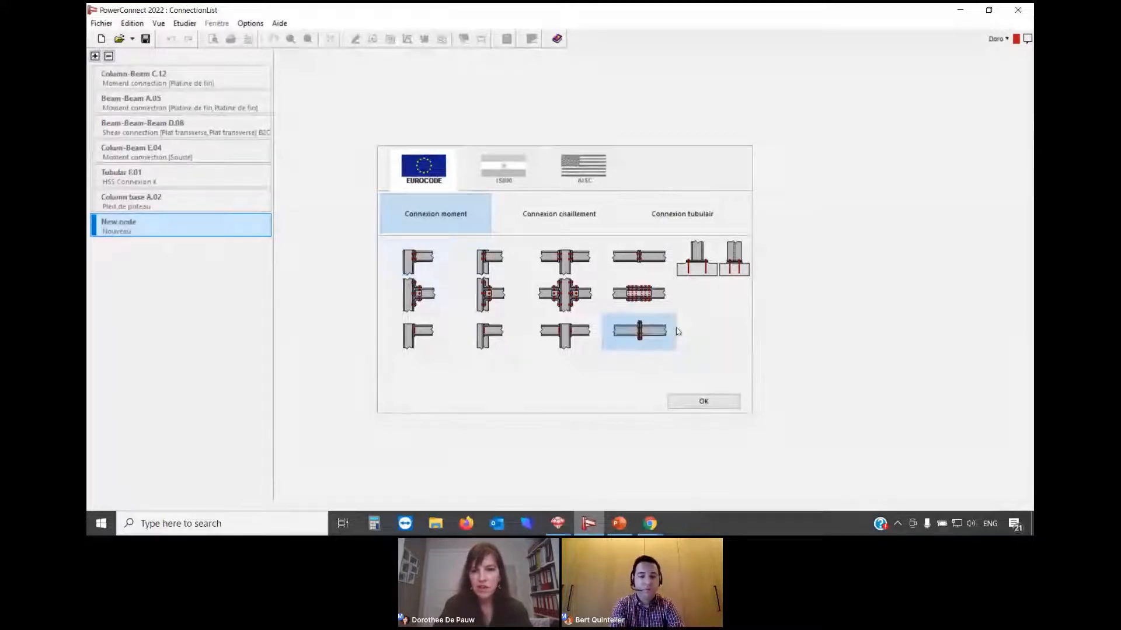
left_click(704, 401)
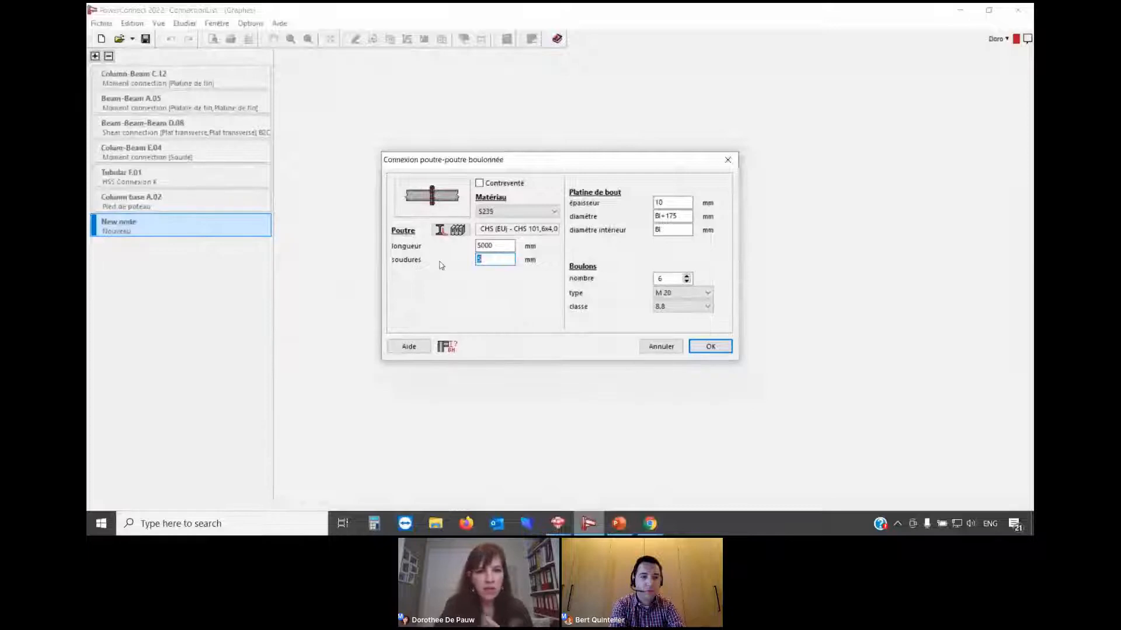
left_click(443, 231)
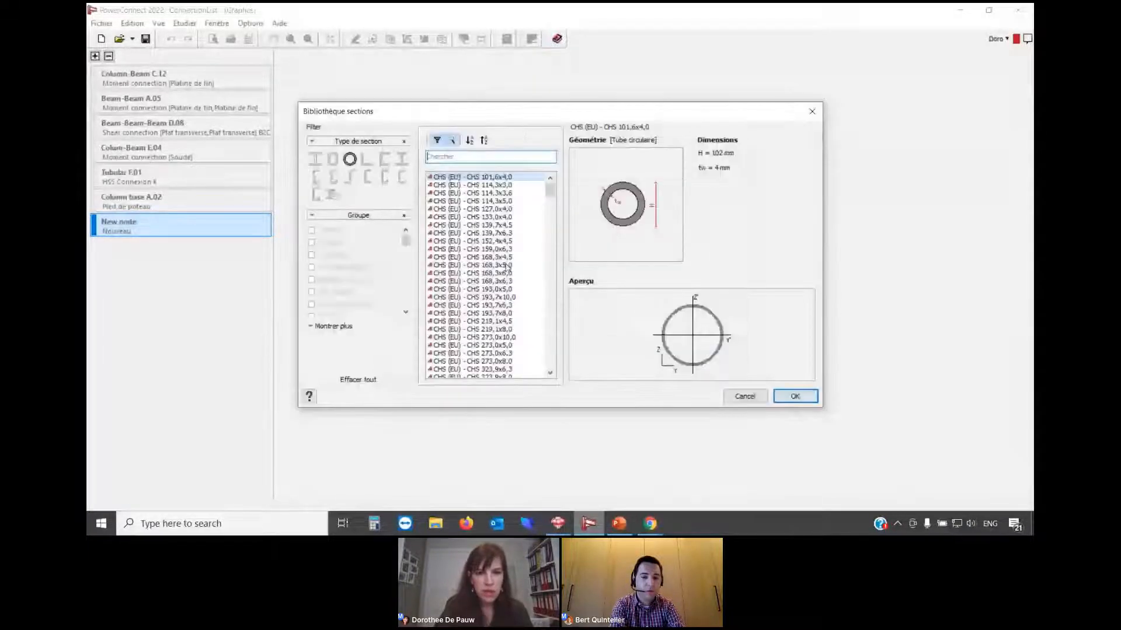
scroll(507, 267, "down", 10)
scroll(507, 268, "up", 3)
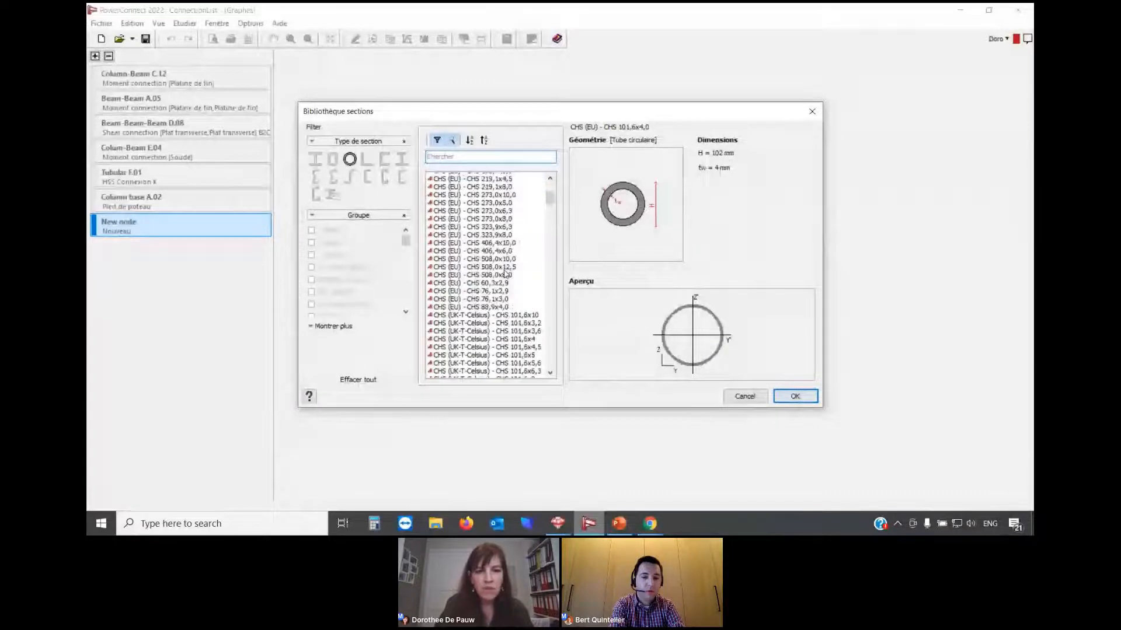
scroll(505, 273, "up", 2)
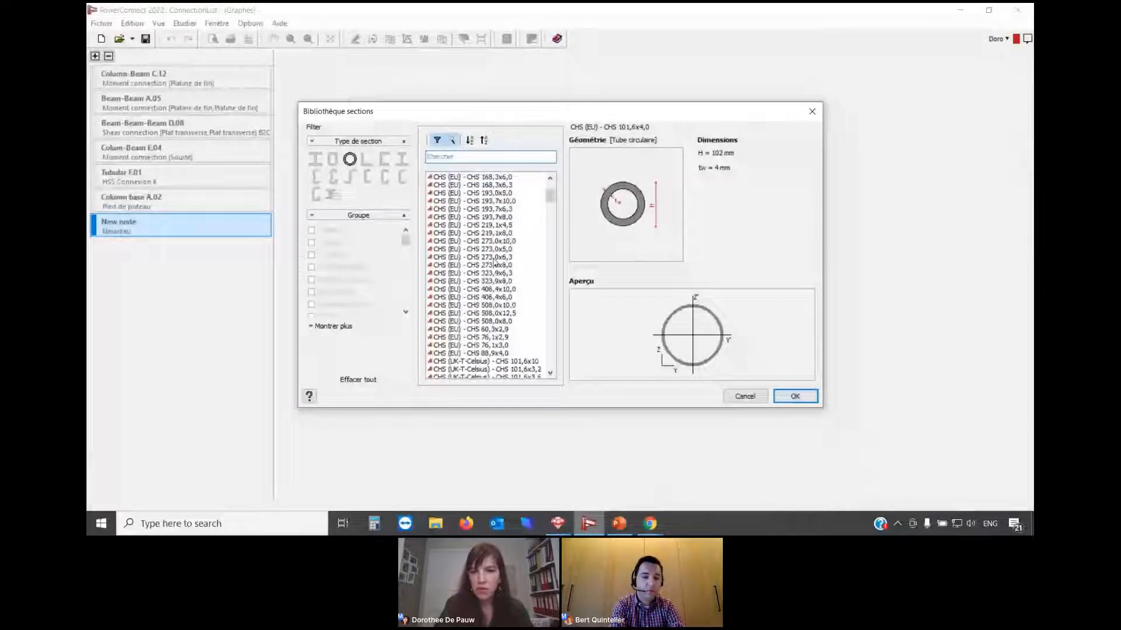
left_click(495, 265)
left_click(795, 396)
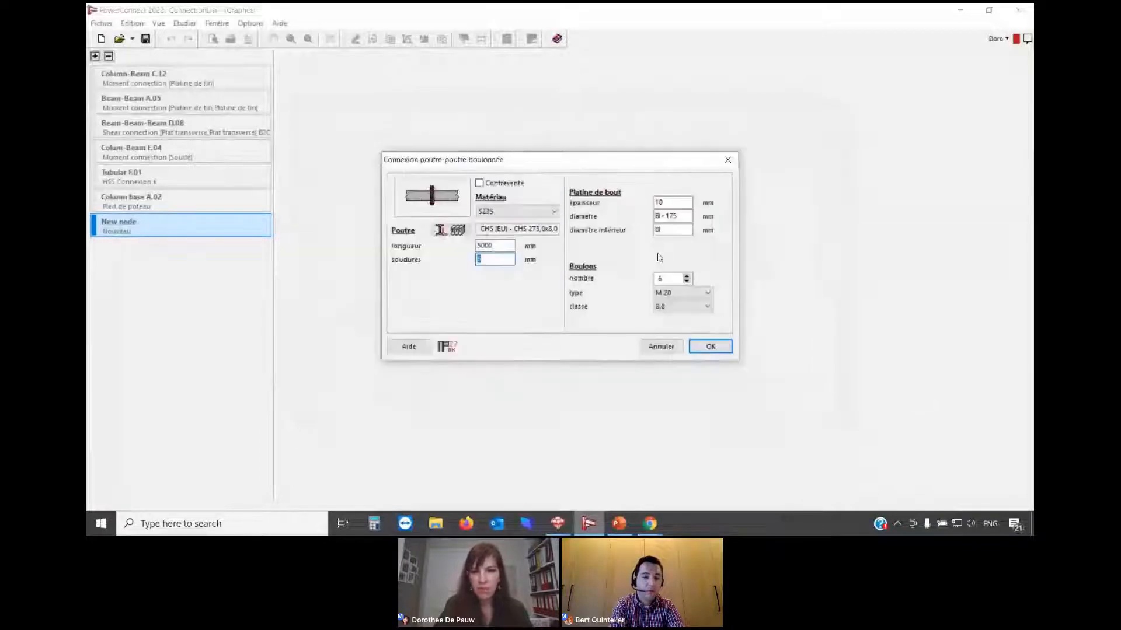
- Set the end plate's outer diameter to 450 mm and accept the bolted beam-to-beam connection
left_click_drag(677, 216, 635, 216)
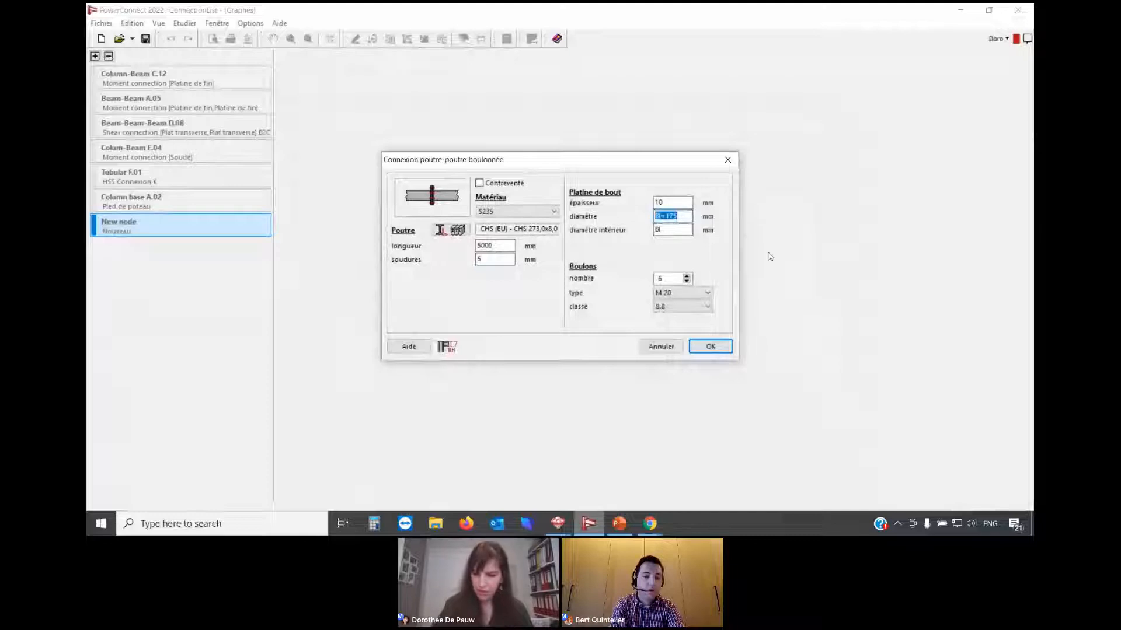
type("450")
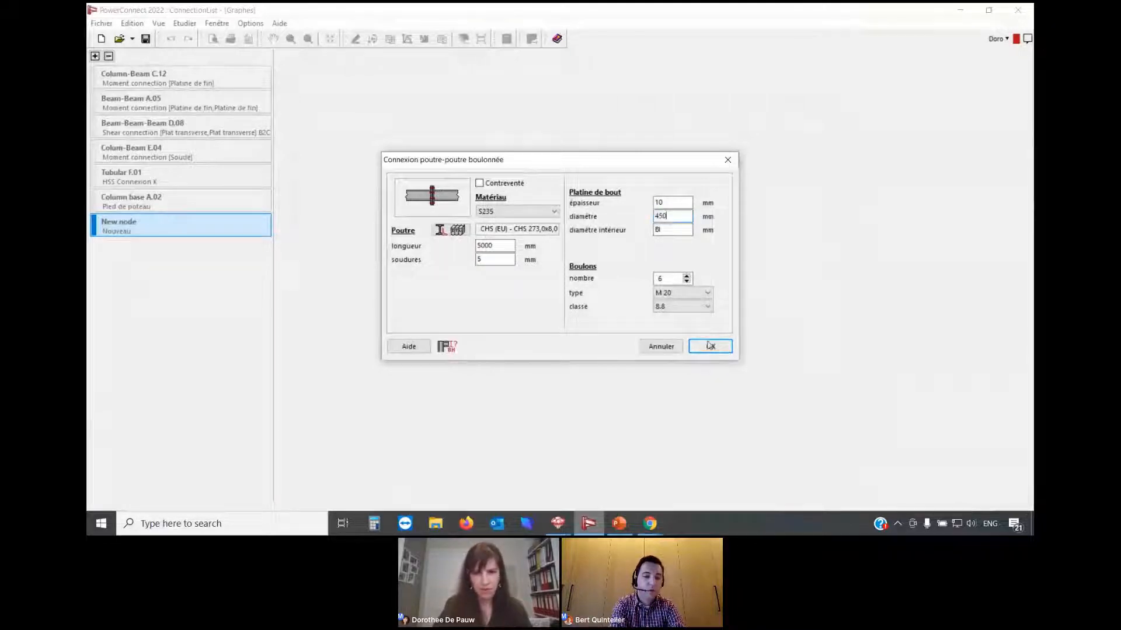
left_click(710, 348)
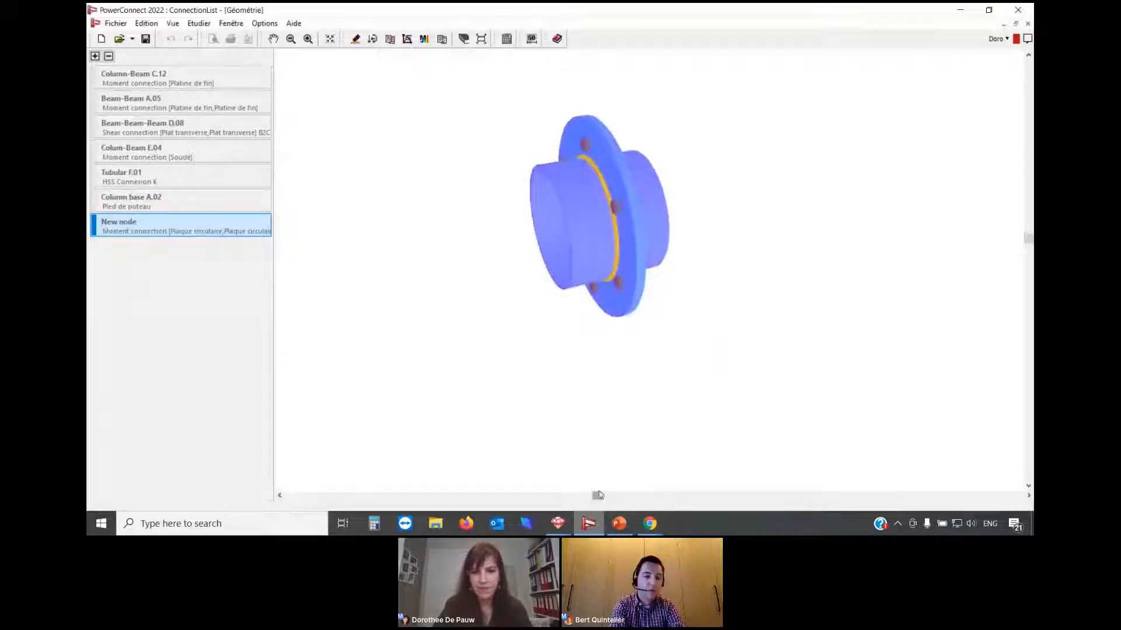
- Examine the new circular end-plate connection in 3D and compare it with nodes Beam-Beam-Beam D.08 and Column-Beam C.12
left_click_drag(600, 498, 555, 496)
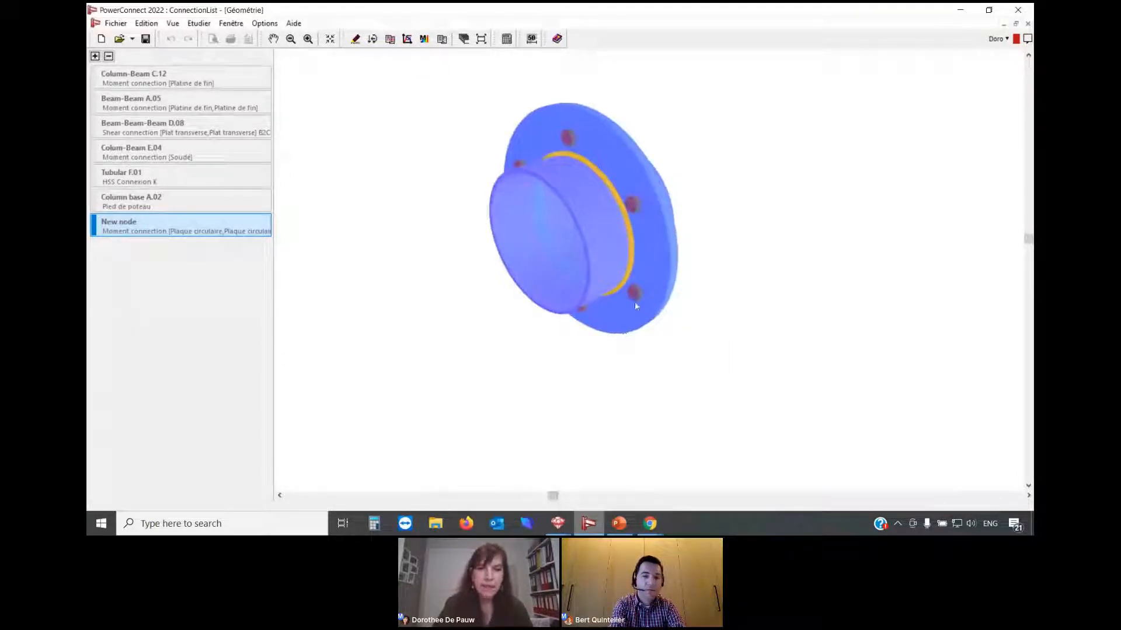
middle_click_drag(626, 179, 669, 211)
scroll(670, 221, "up", 2)
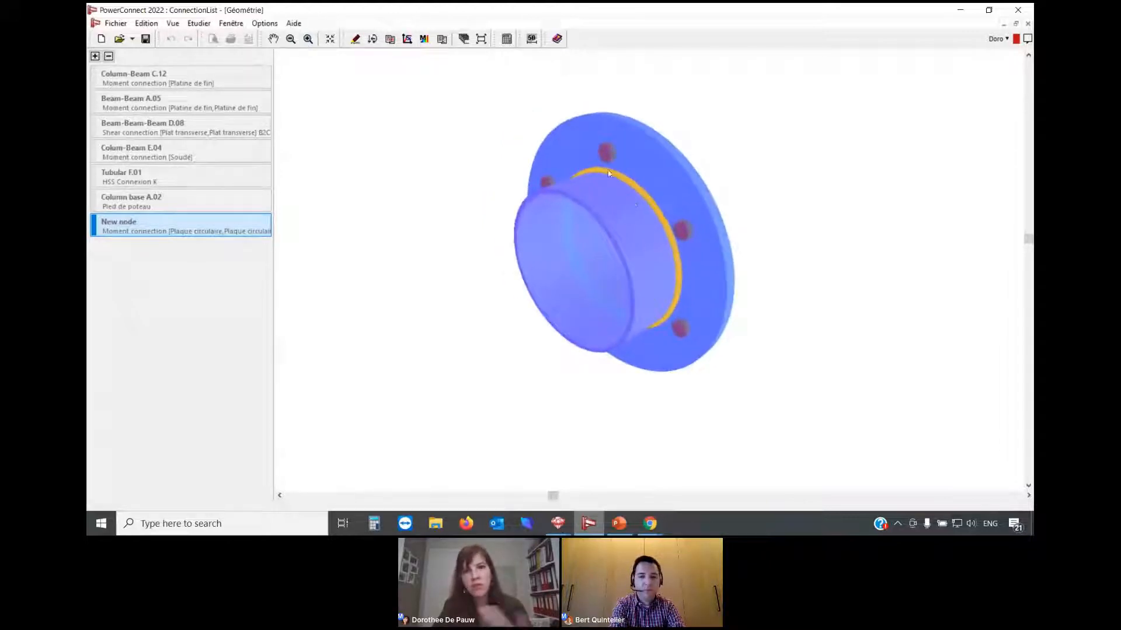
left_click(146, 125)
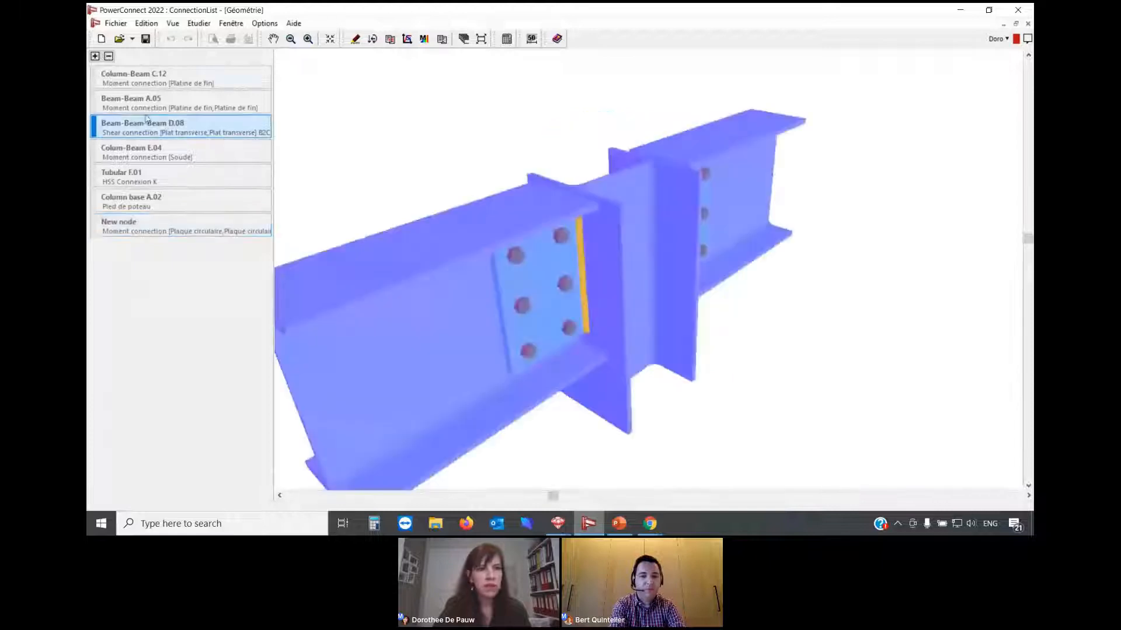
left_click(151, 76)
left_click(153, 228)
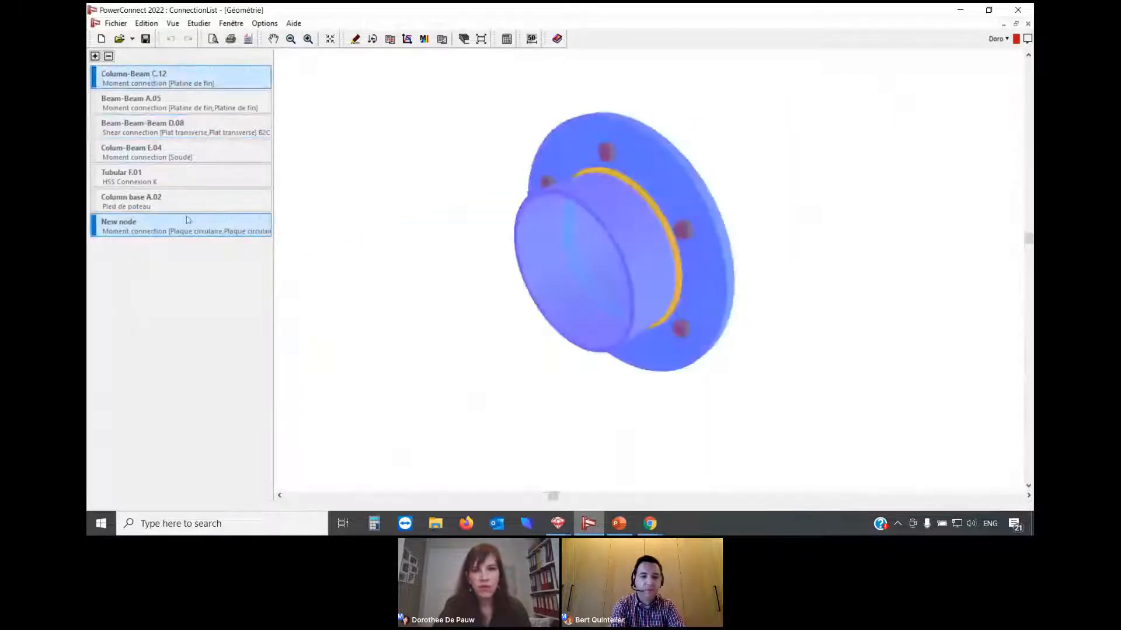
- Open the circular bolt group of the end plate and set the number of bolts to 8
double_click(608, 153)
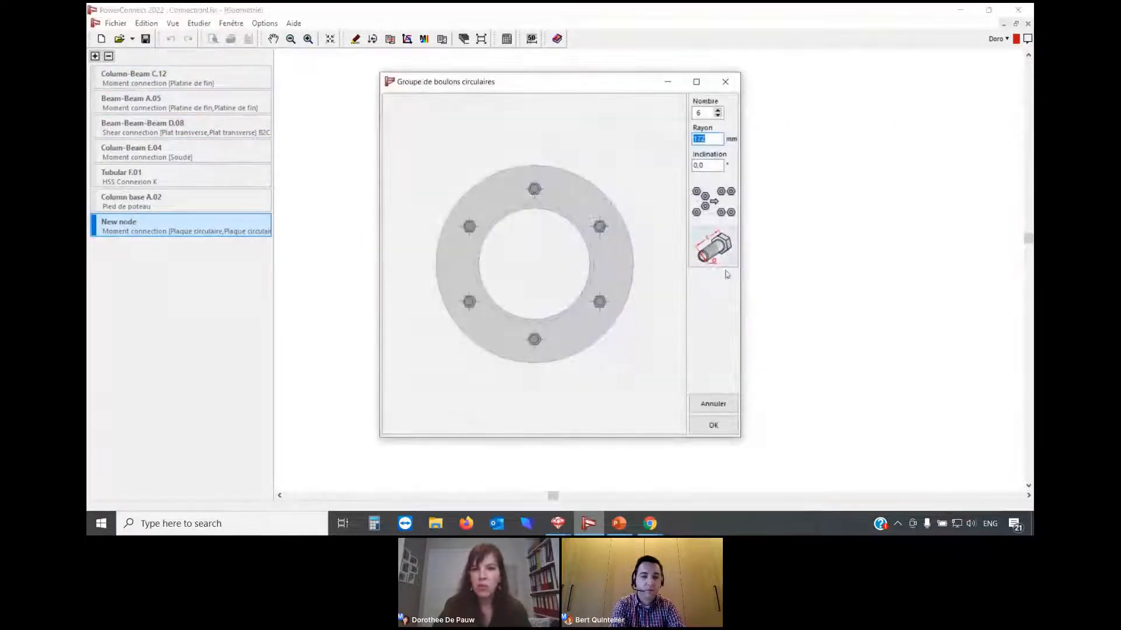
left_click(718, 110)
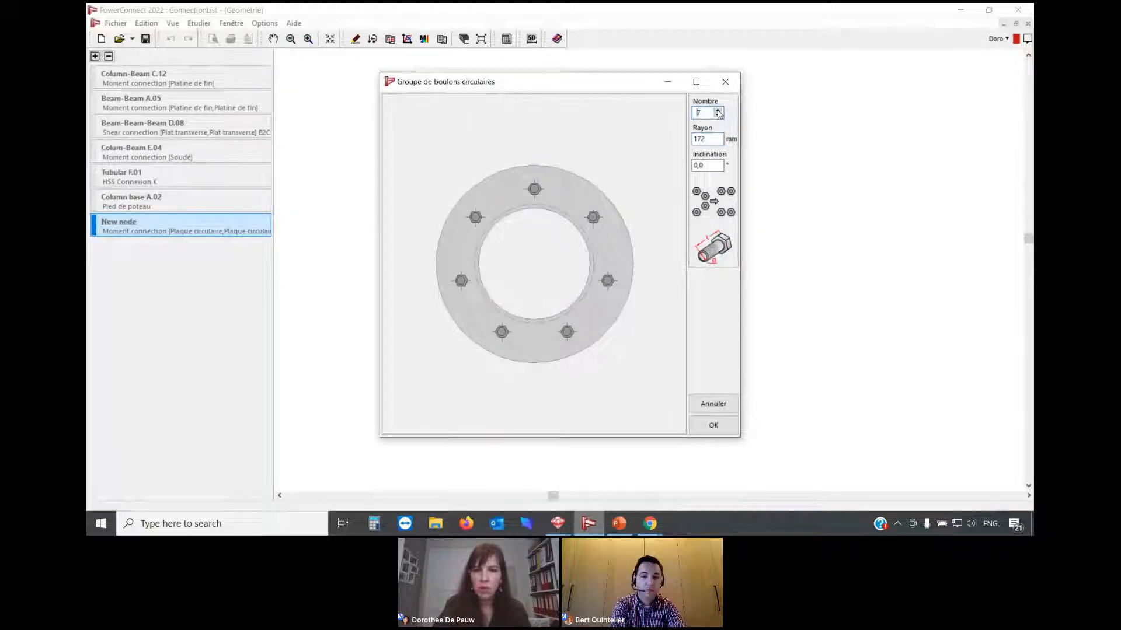
left_click(718, 110)
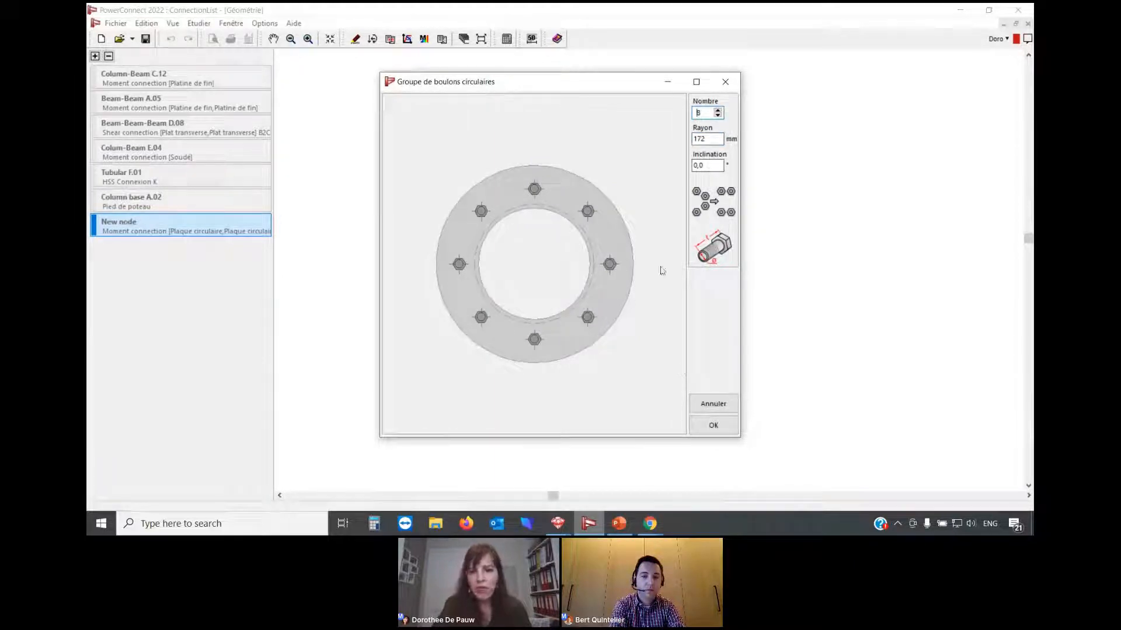
- Reposition the topmost bolt freehand to give the bolt circle a radius of about 176 mm and an inclination of about 27.1°
left_click_drag(739, 441, 825, 445)
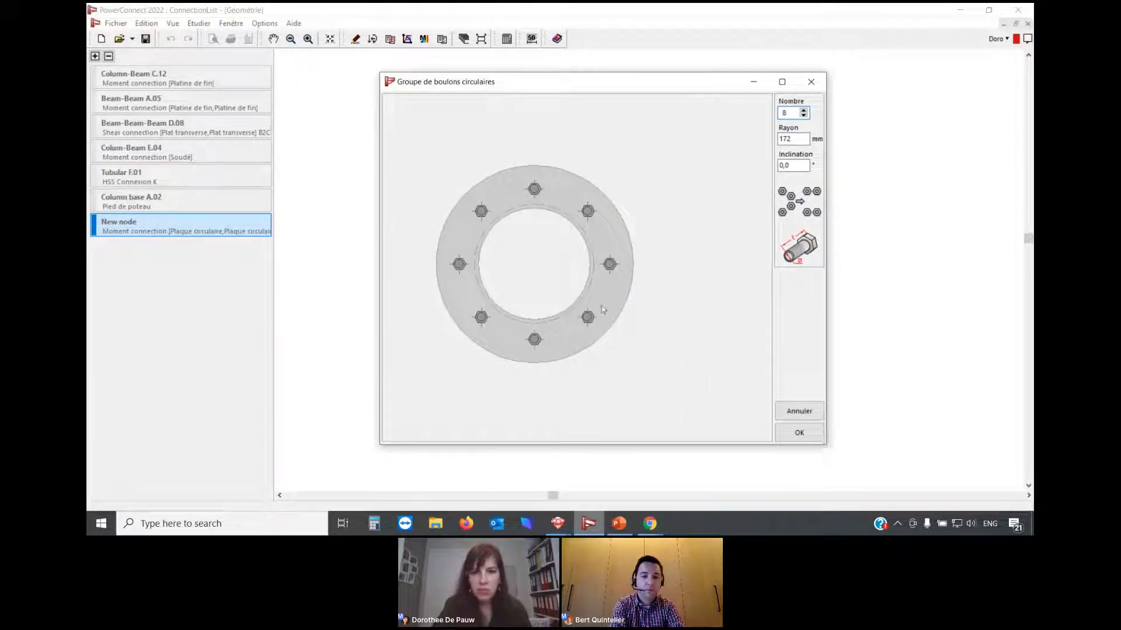
left_click_drag(533, 260, 568, 260)
scroll(568, 260, "up", 1)
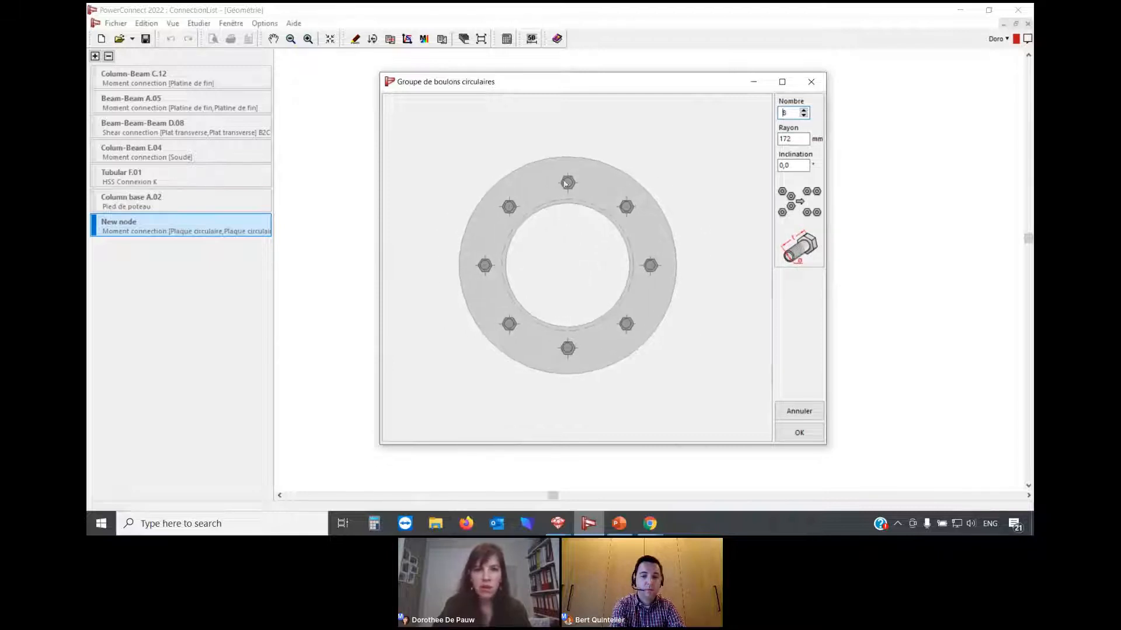
left_click(568, 184)
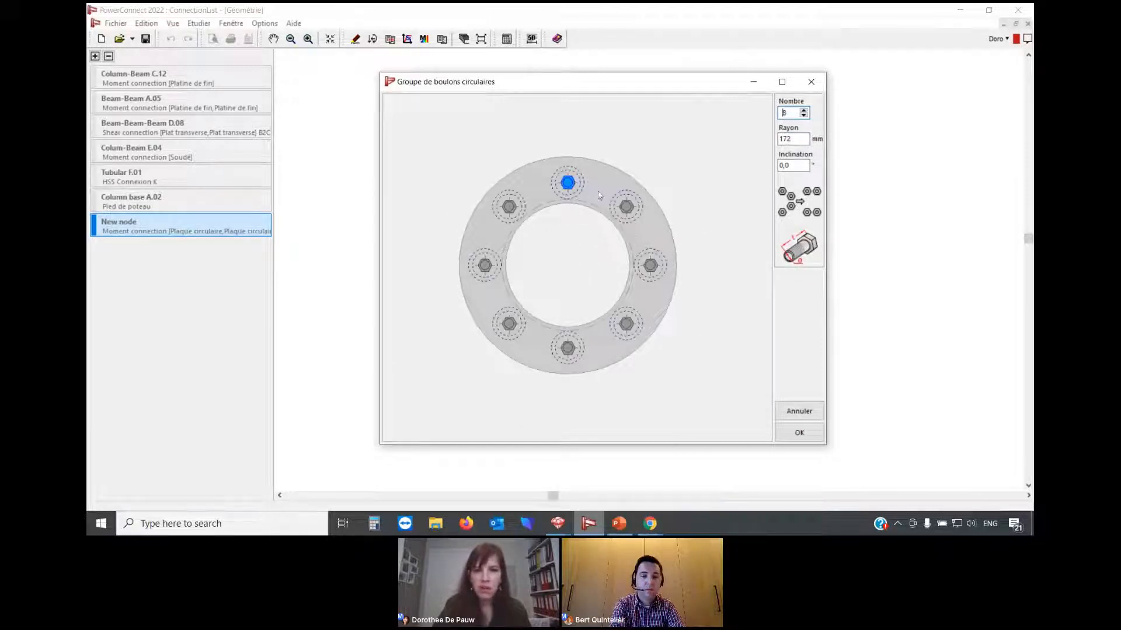
left_click_drag(571, 185, 531, 193)
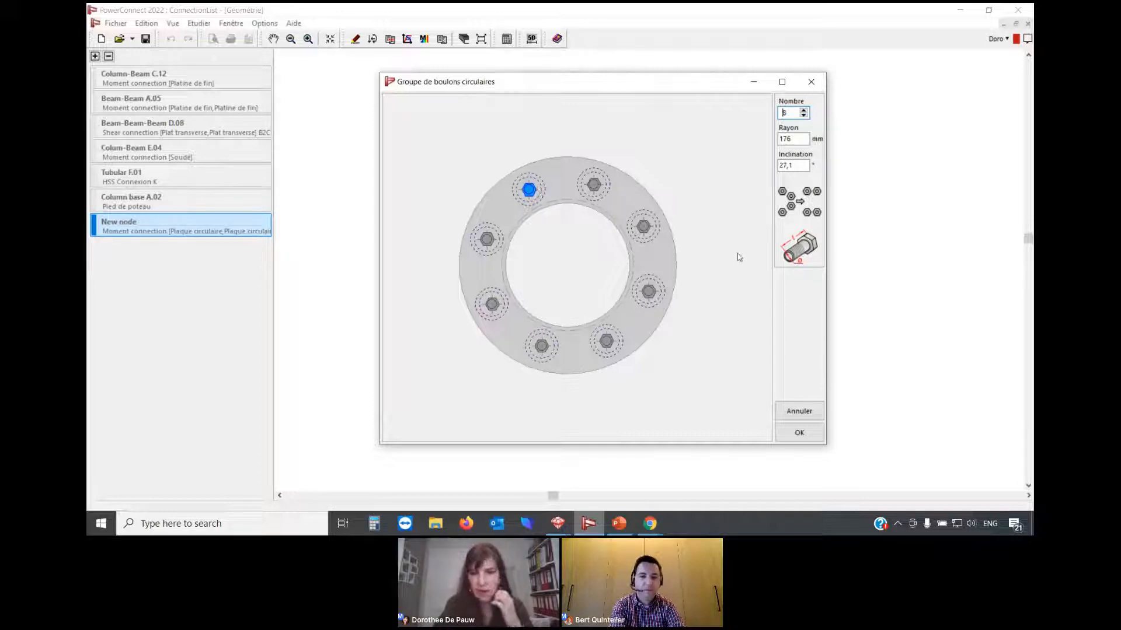
- Review the dimensions and quality of the M-20 bolt and its nut without changing them
left_click(799, 246)
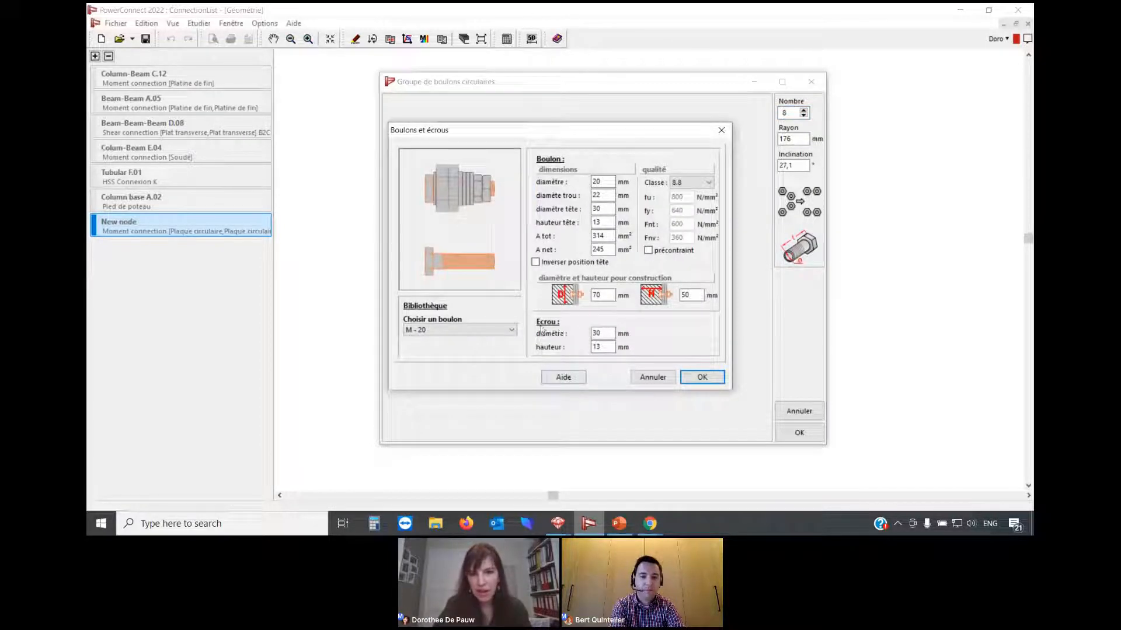
double_click(598, 334)
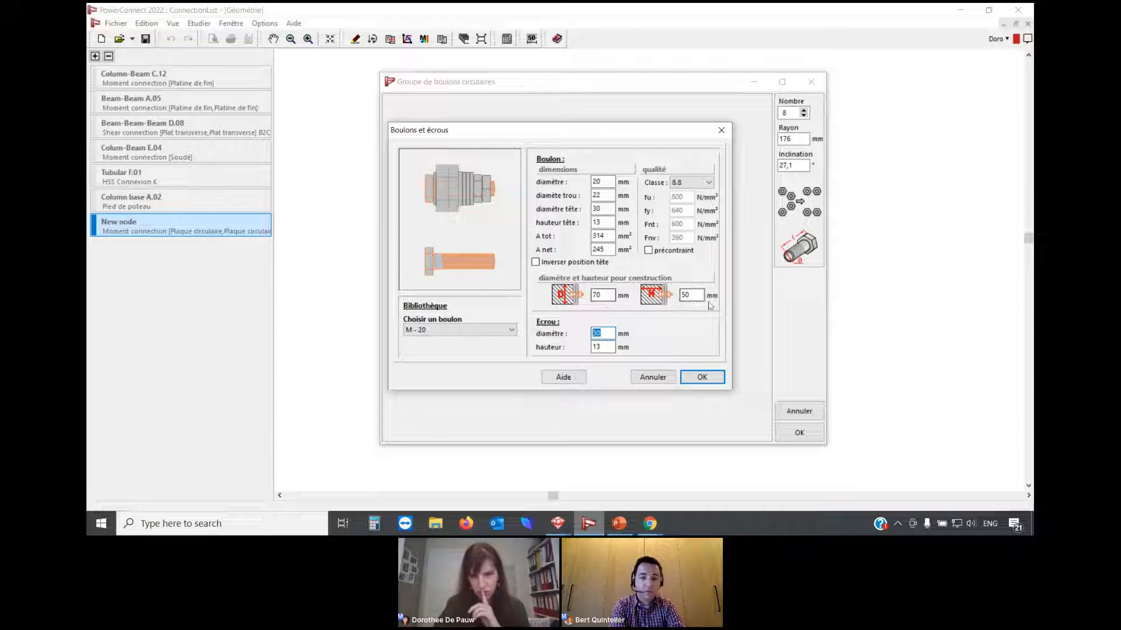
left_click(658, 380)
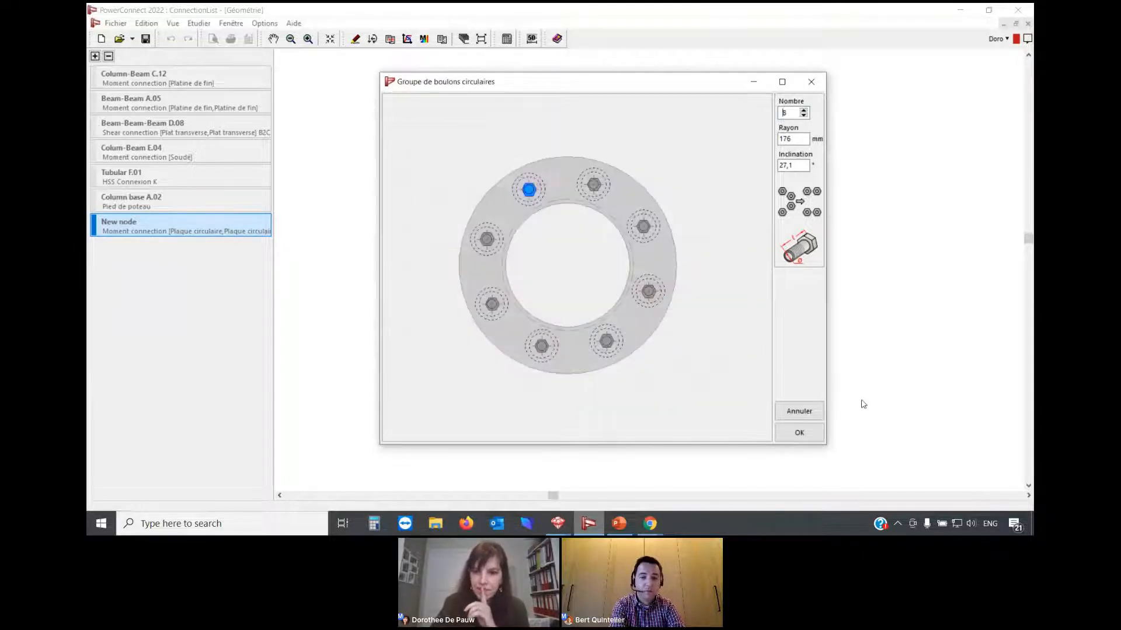
- Automatically reposition the bolts on a 172 mm radius and accept the circular bolt group
left_click(802, 204)
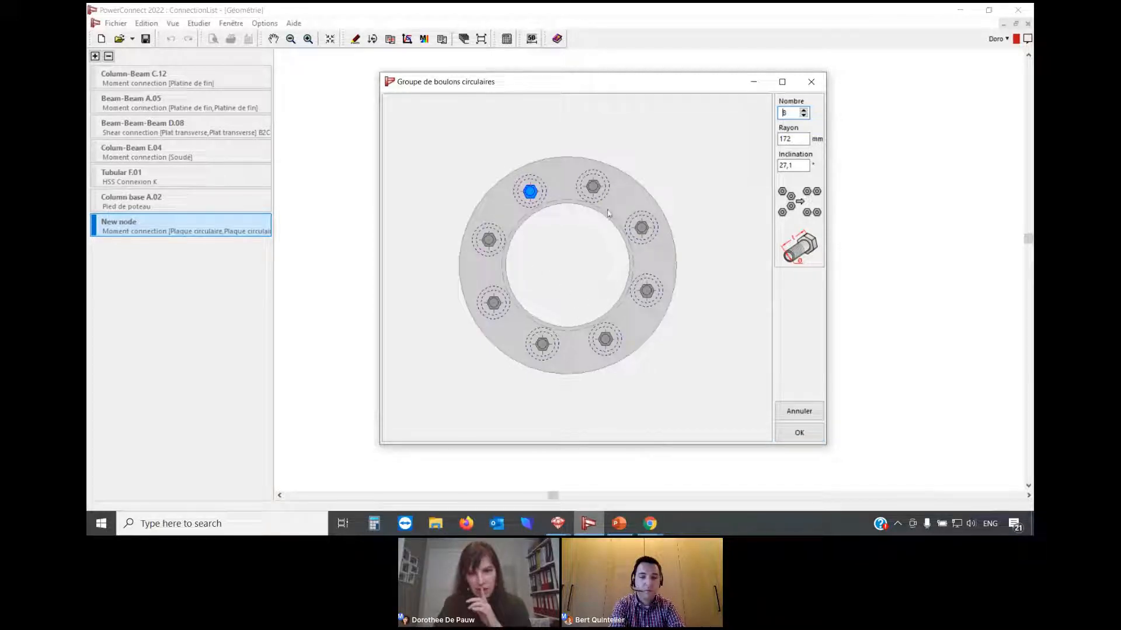
left_click(801, 433)
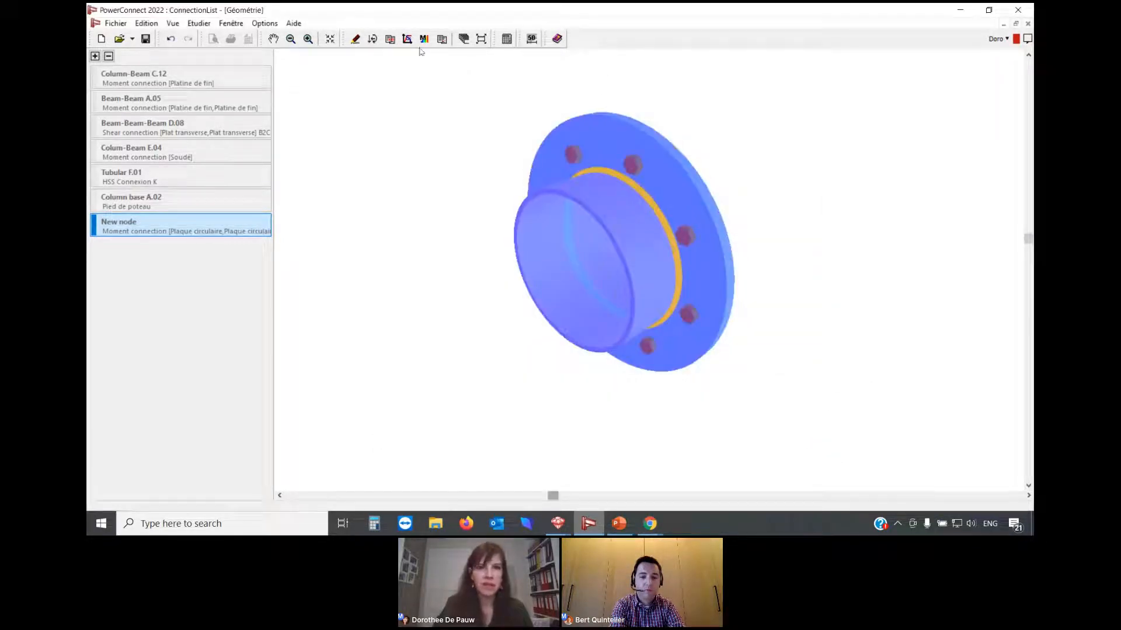
- Open the connection's loads and assign N = 75 kN and M = 20 kNm to beam 1 in Combinaison1
left_click(373, 39)
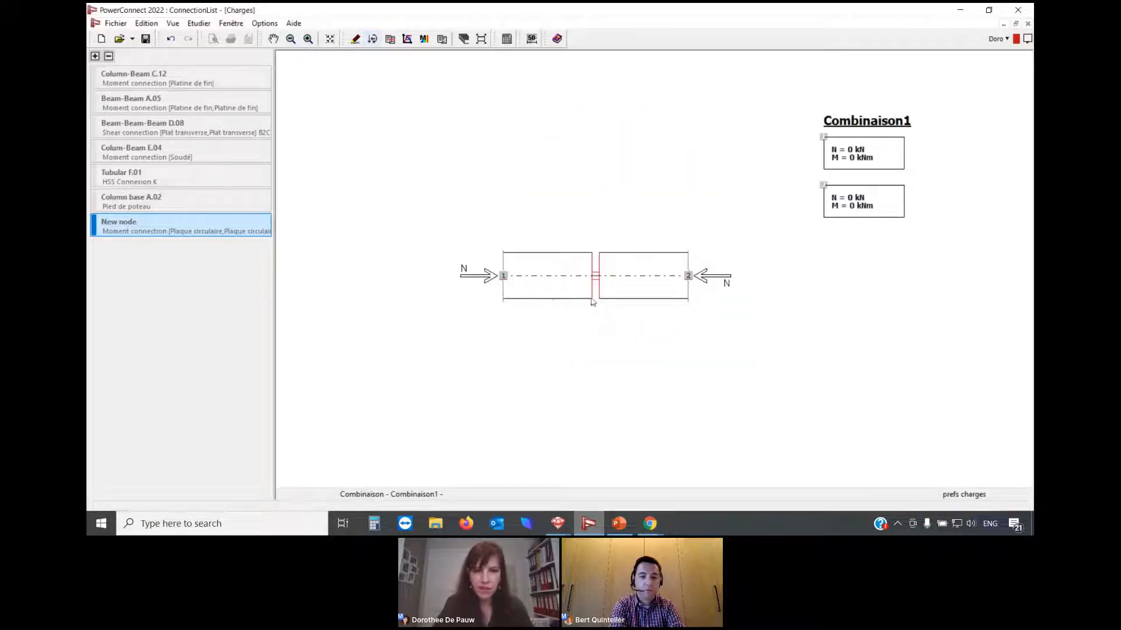
left_click(504, 276)
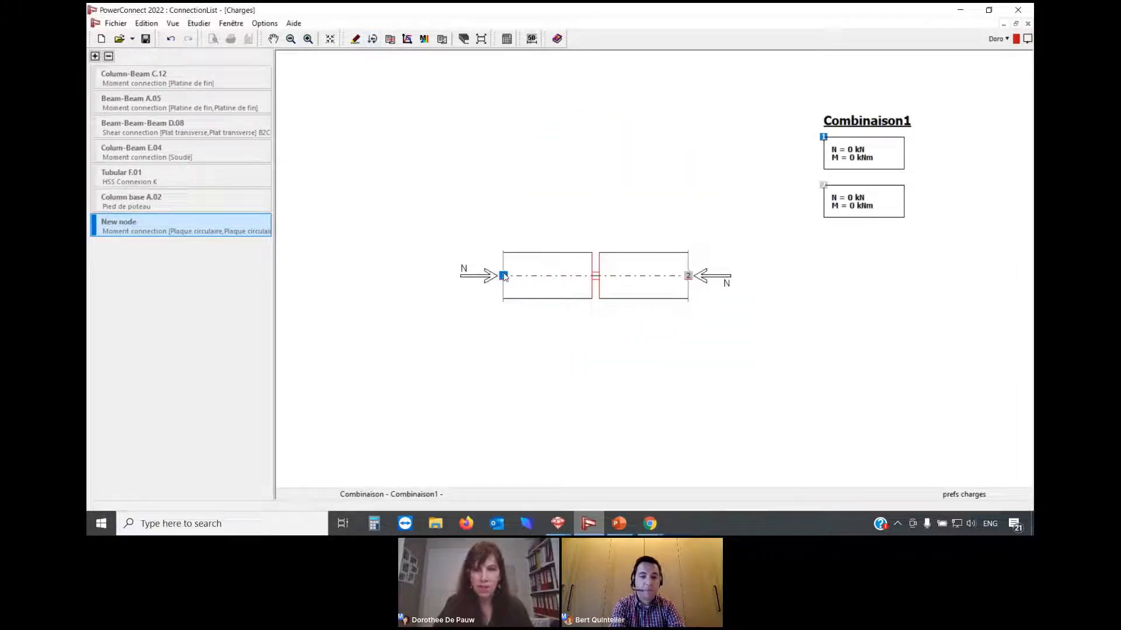
double_click(503, 276)
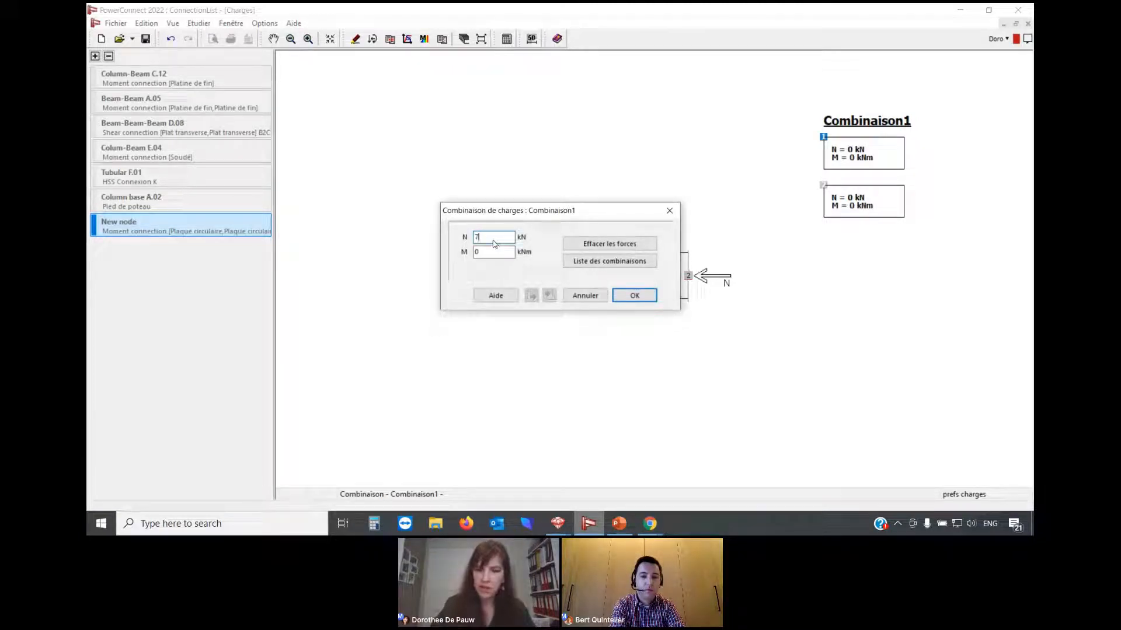
type("75")
key("Tab")
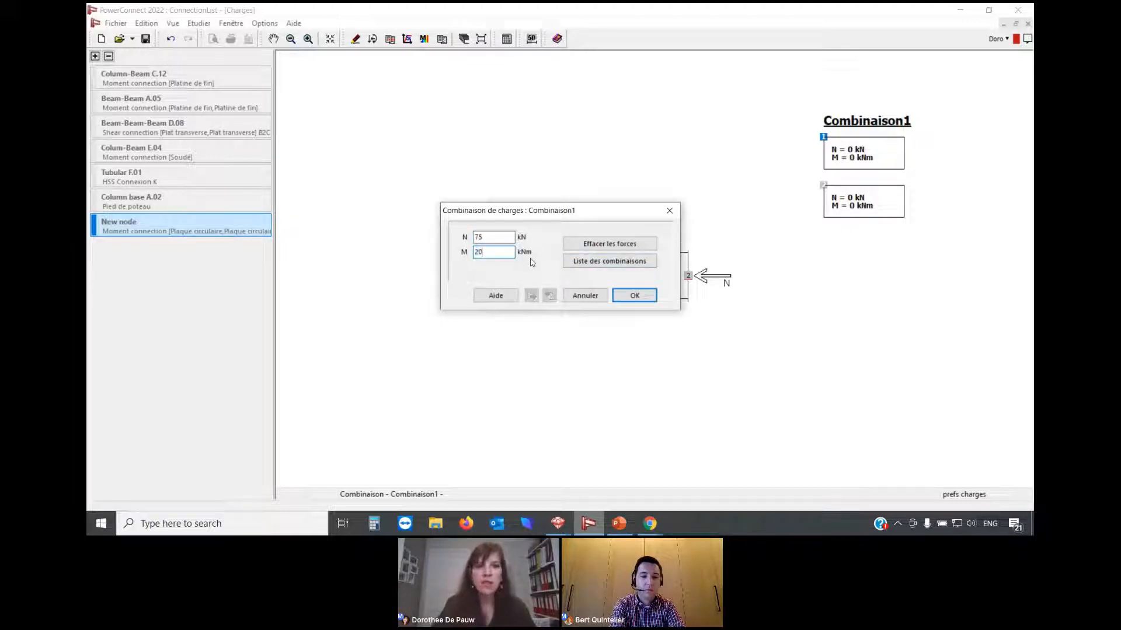
left_click(635, 295)
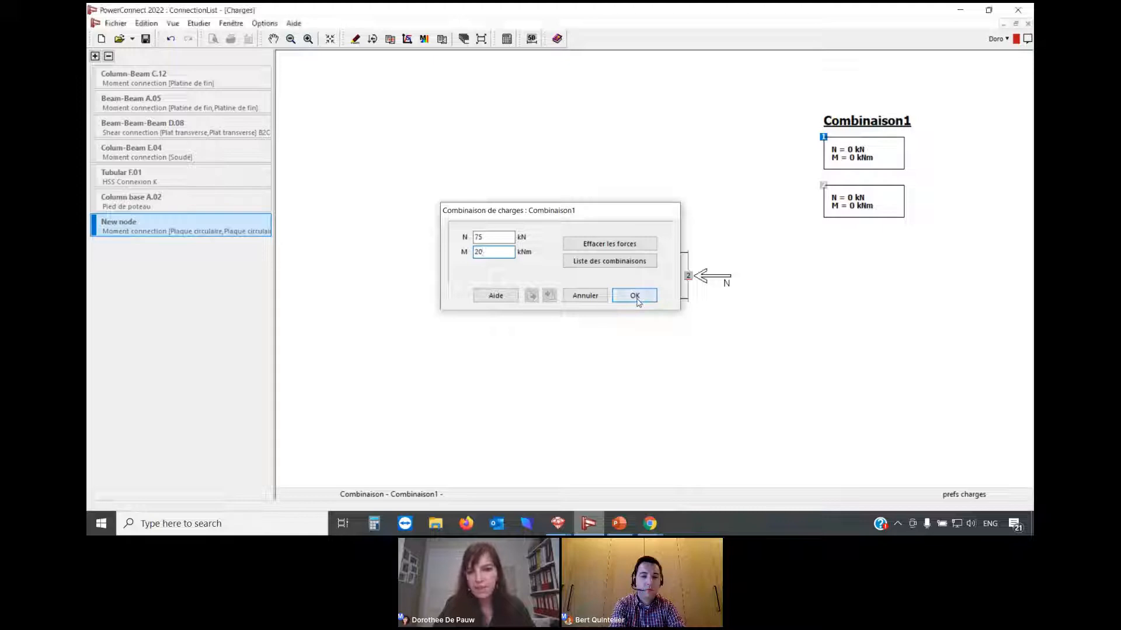
- Assign N = 75 kN and M = 20 kNm to beam 2 in Combinaison1
double_click(688, 276)
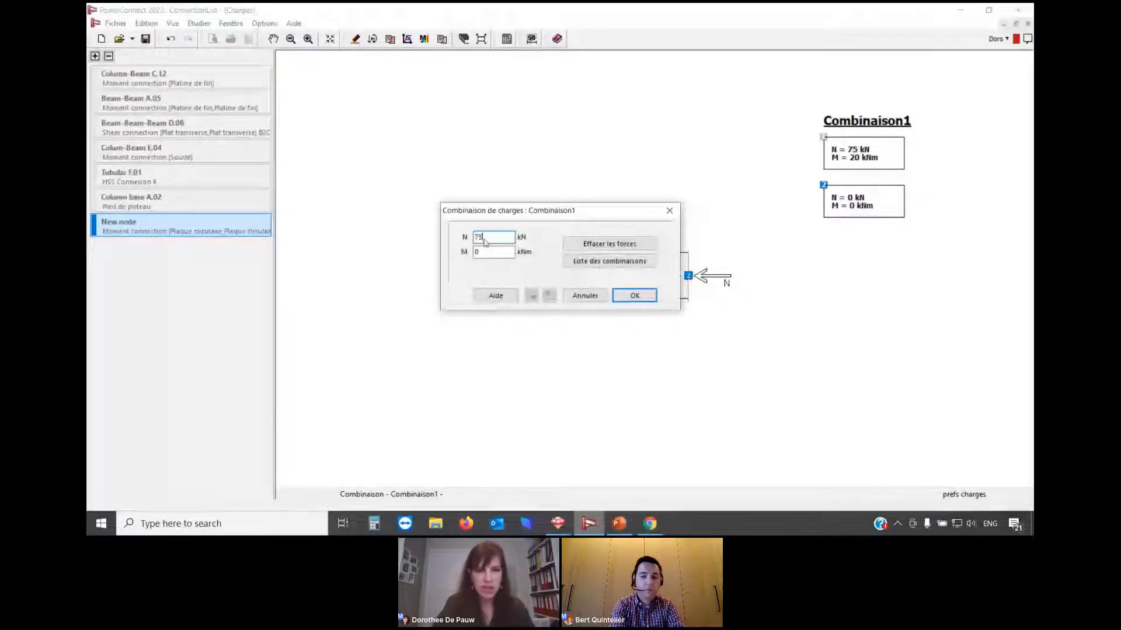
double_click(481, 251)
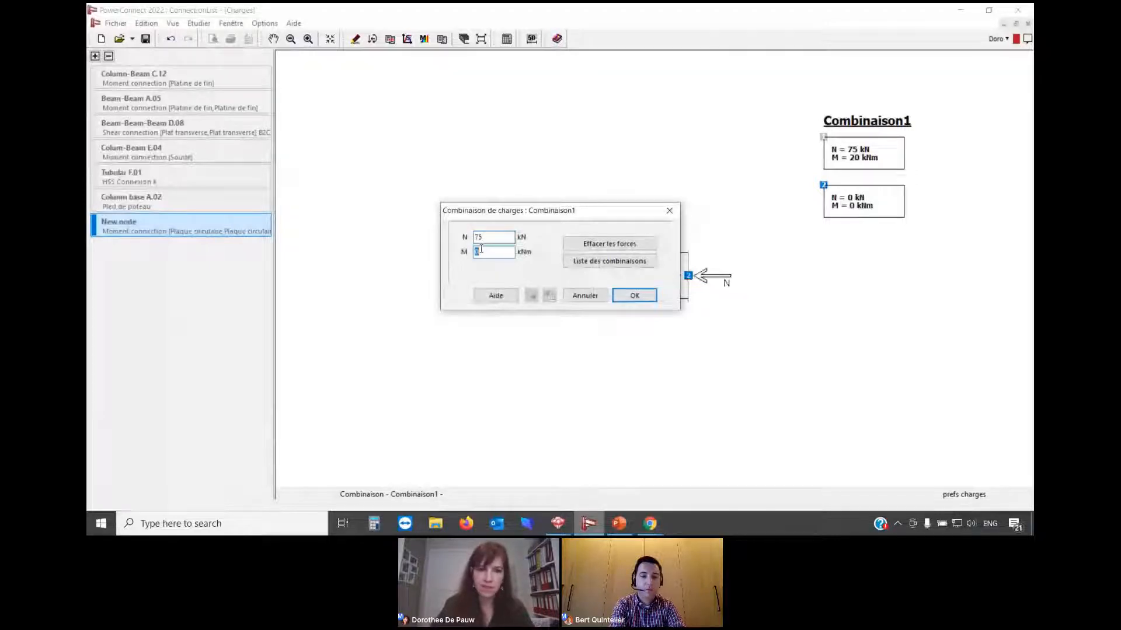
type("20")
left_click(636, 295)
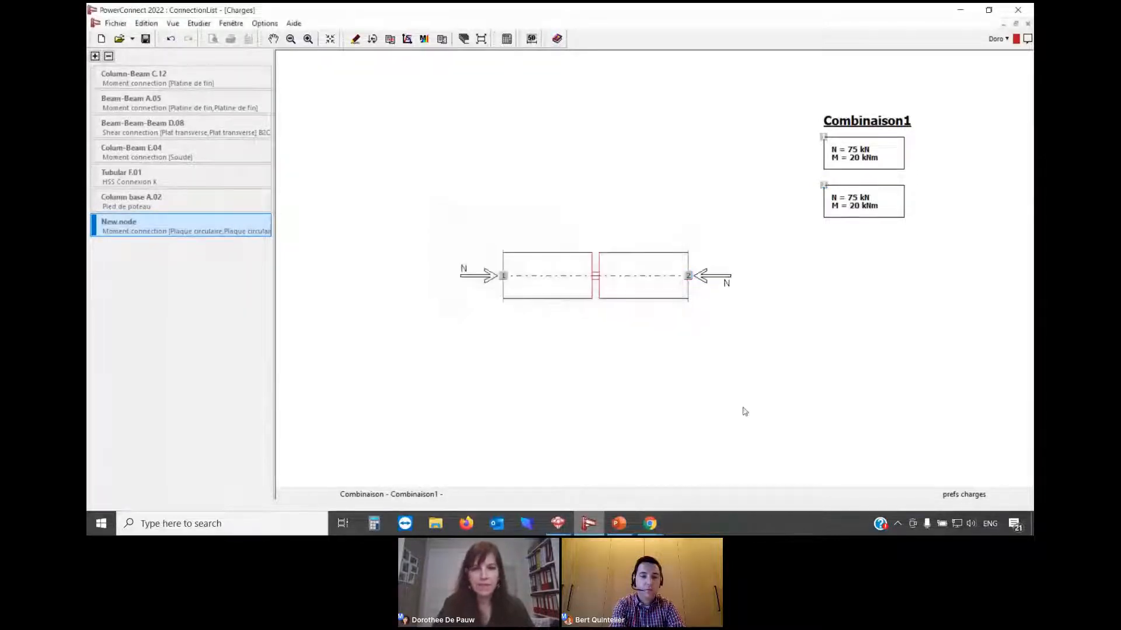
- Calculate the connection and review the summary of moment and normal force checks for the first connection side
left_click(507, 39)
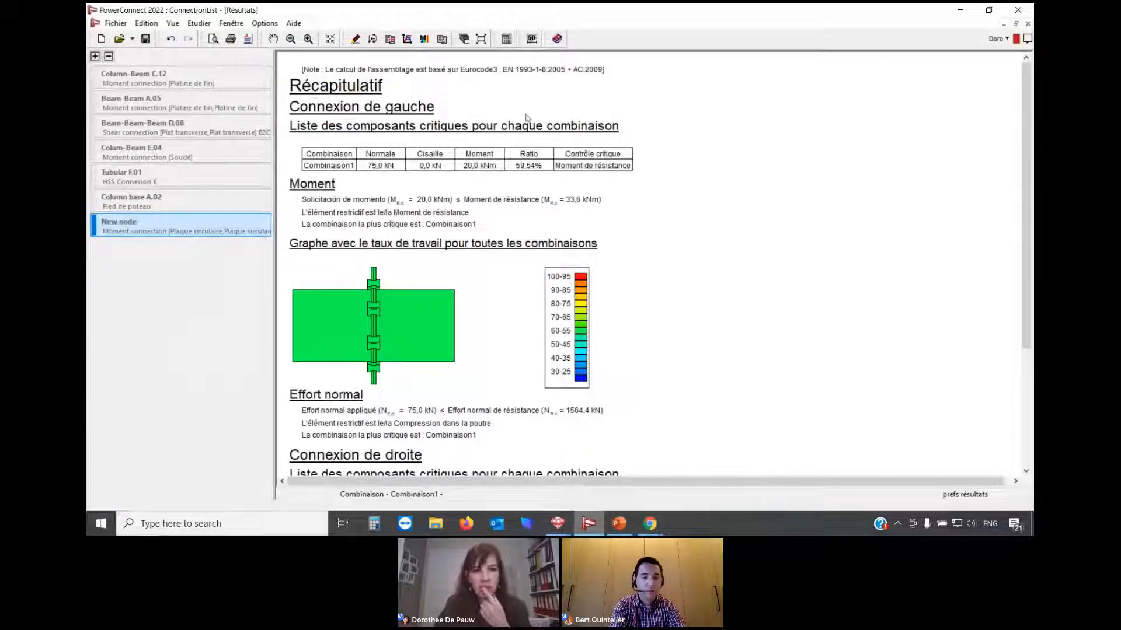
scroll(561, 133, "down", 1)
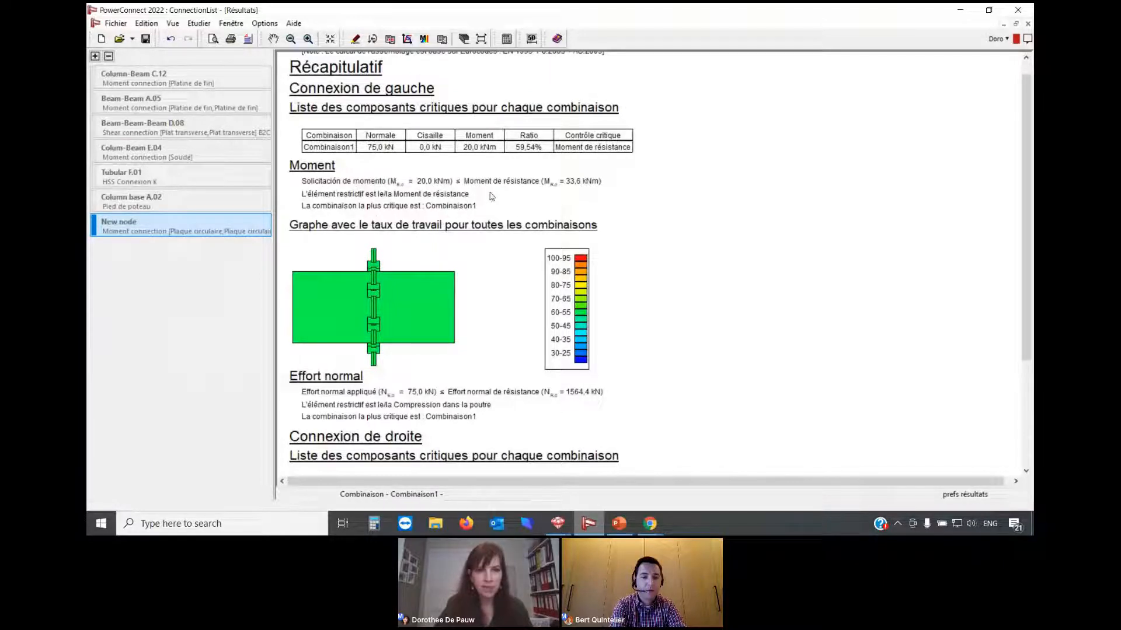
- Review the utilisation graph and the second connection side's moment and normal force checks in the results summary
scroll(492, 196, "down", 1)
scroll(367, 151, "down", 4)
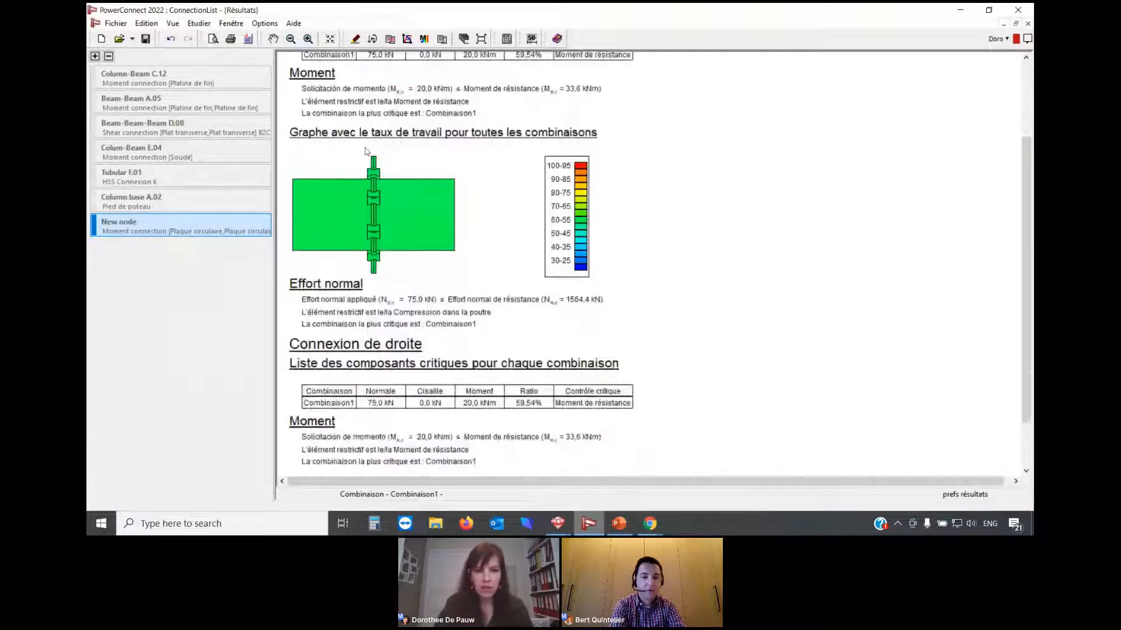
scroll(367, 152, "down", 3)
scroll(510, 246, "up", 4)
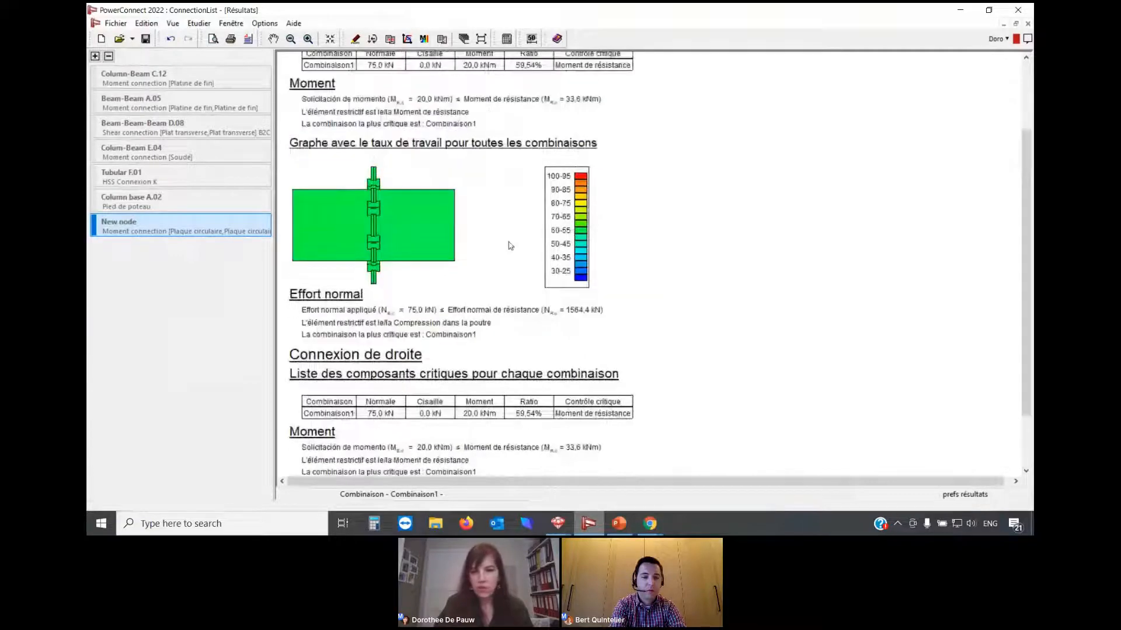
scroll(510, 246, "down", 4)
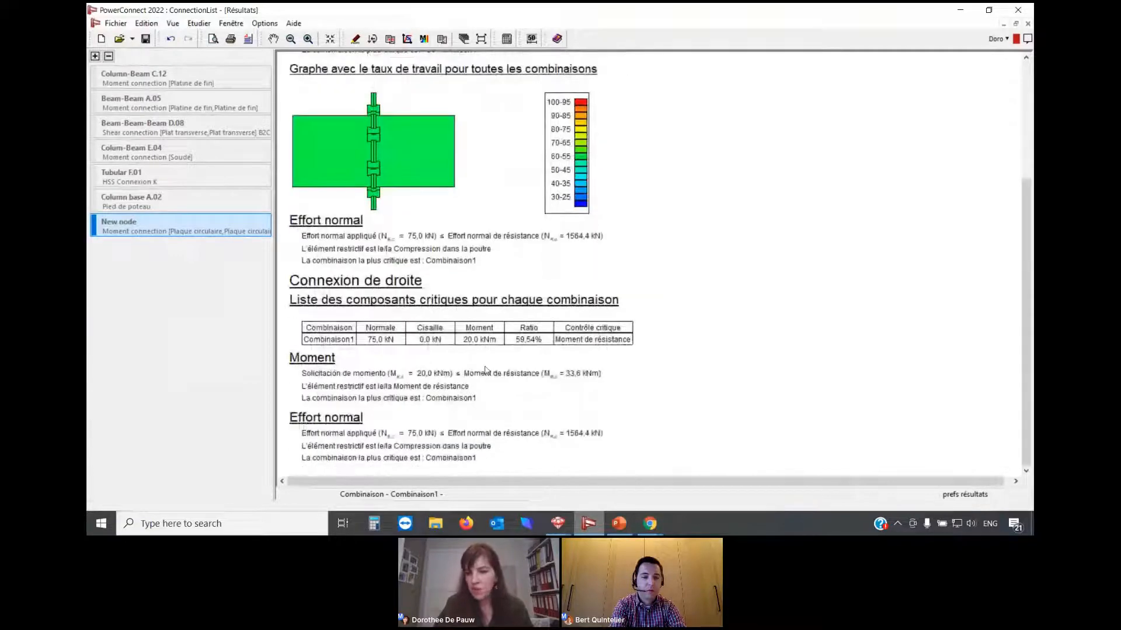
- Show the detailed results for Combinaison1 instead of the summary and examine the moment resistance calculation
left_click(967, 496)
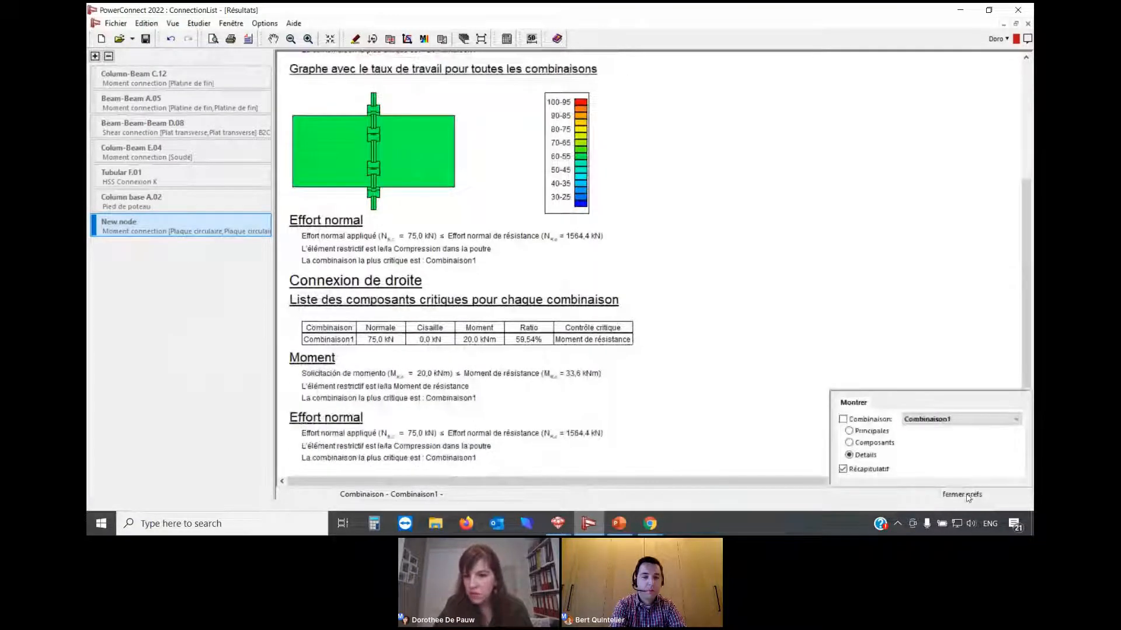
left_click(856, 420)
left_click(868, 468)
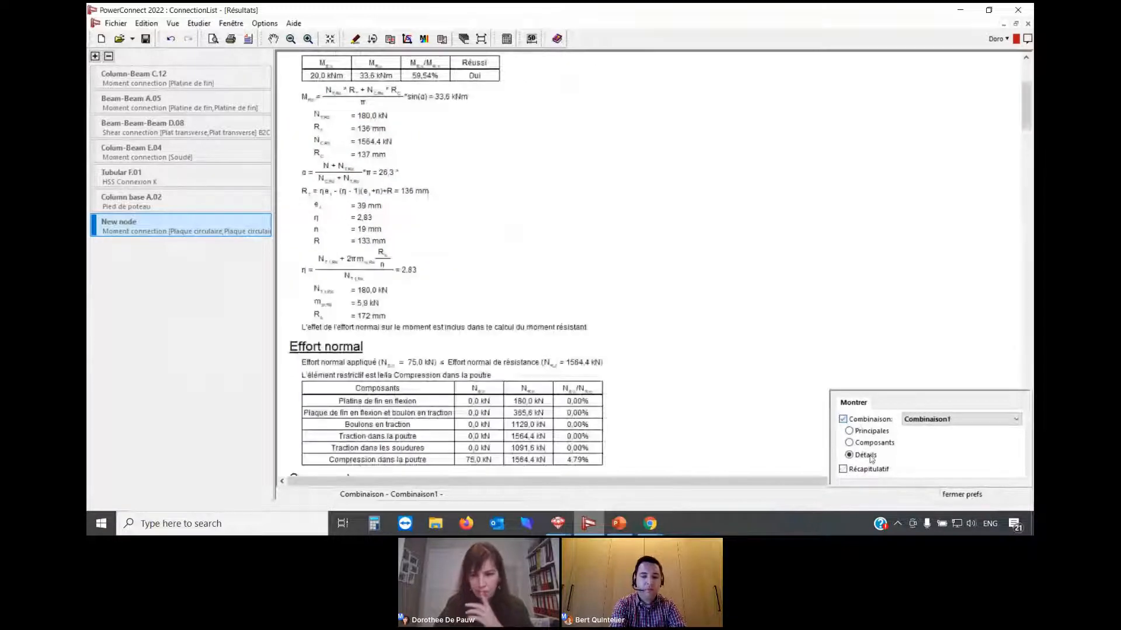
left_click(957, 495)
scroll(675, 371, "up", 2)
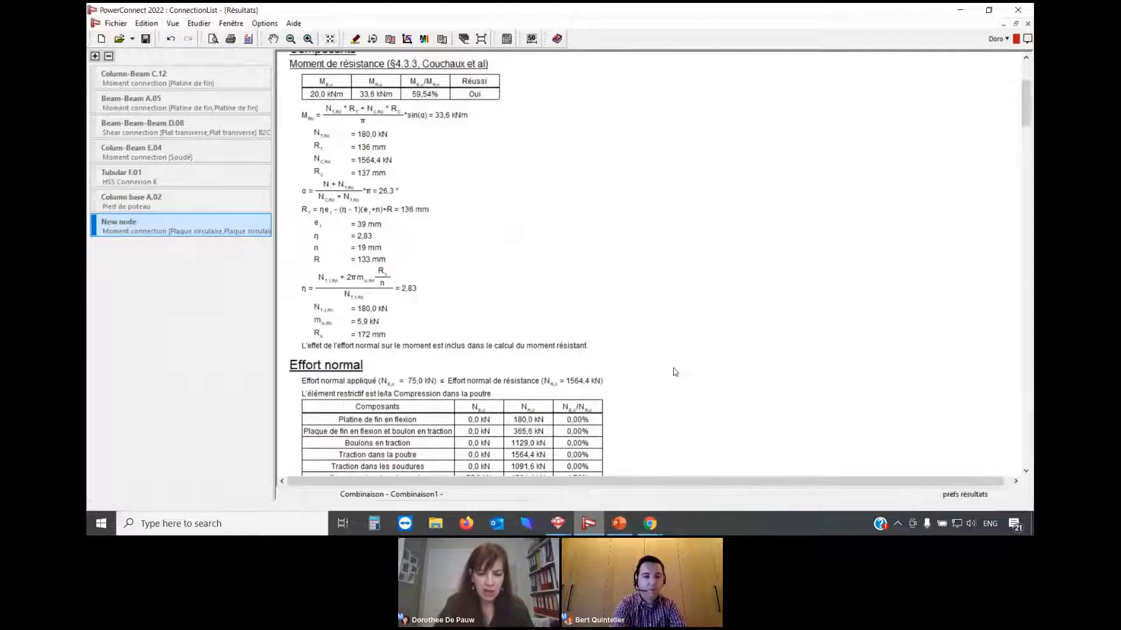
scroll(622, 328, "up", 2)
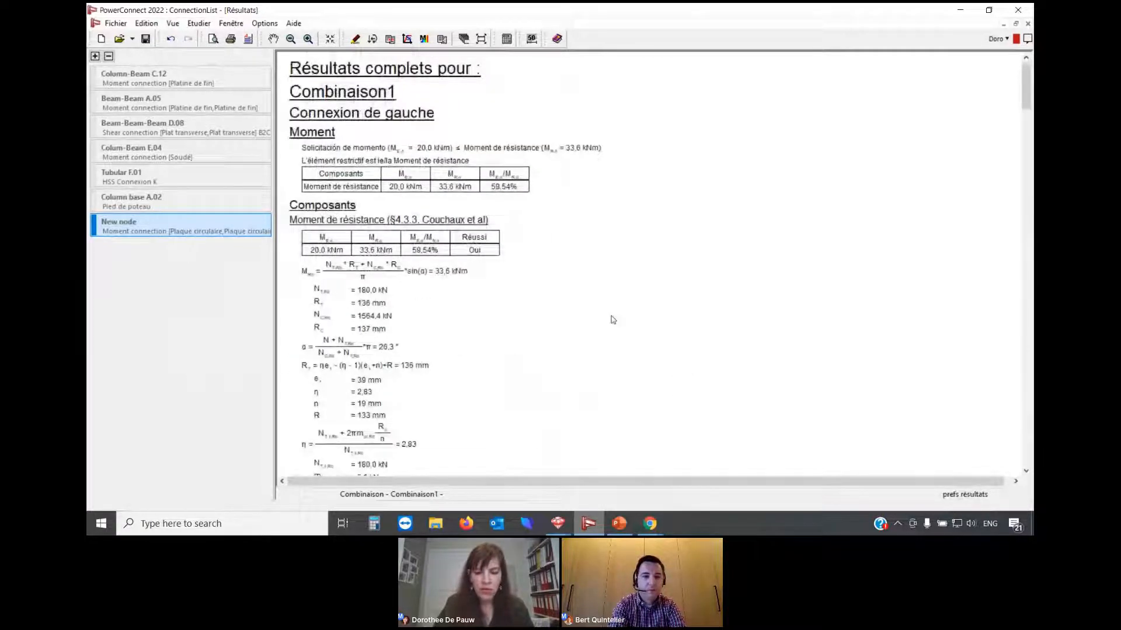
scroll(611, 317, "down", 1)
scroll(478, 246, "down", 1)
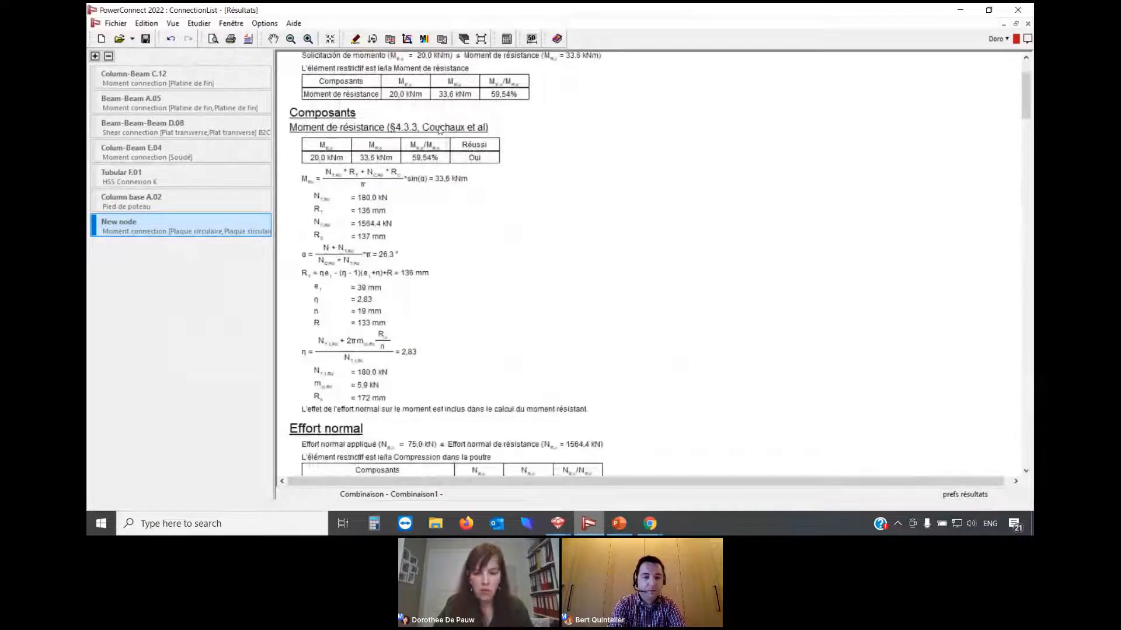
scroll(478, 200, "down", 2)
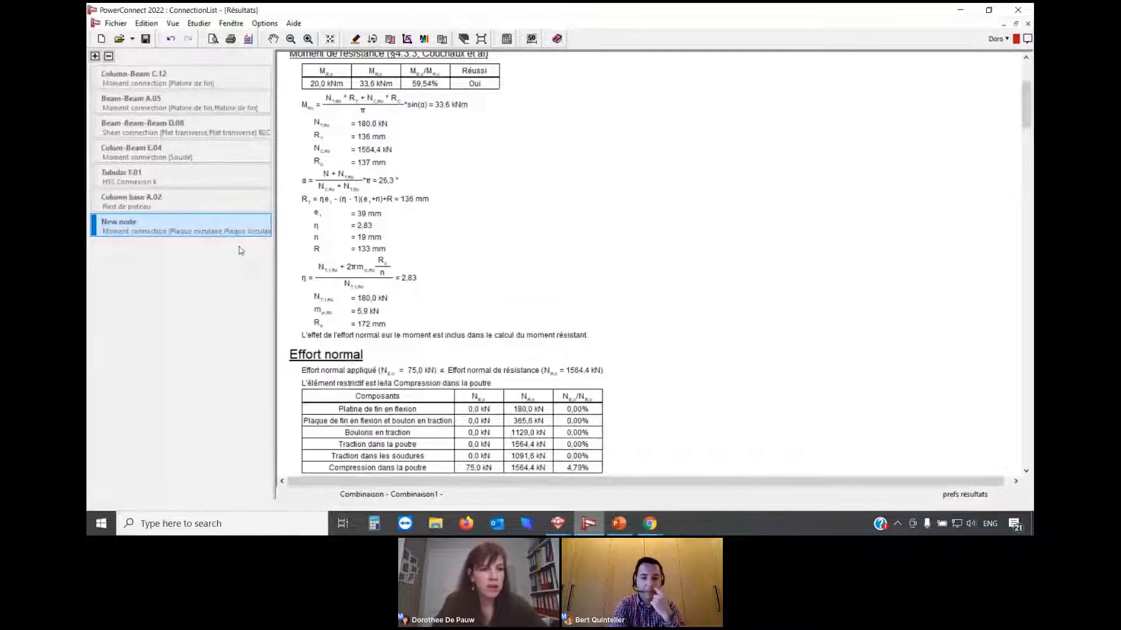
- Rename the new node in the connection list as "eclissage CHS"
left_click(134, 222)
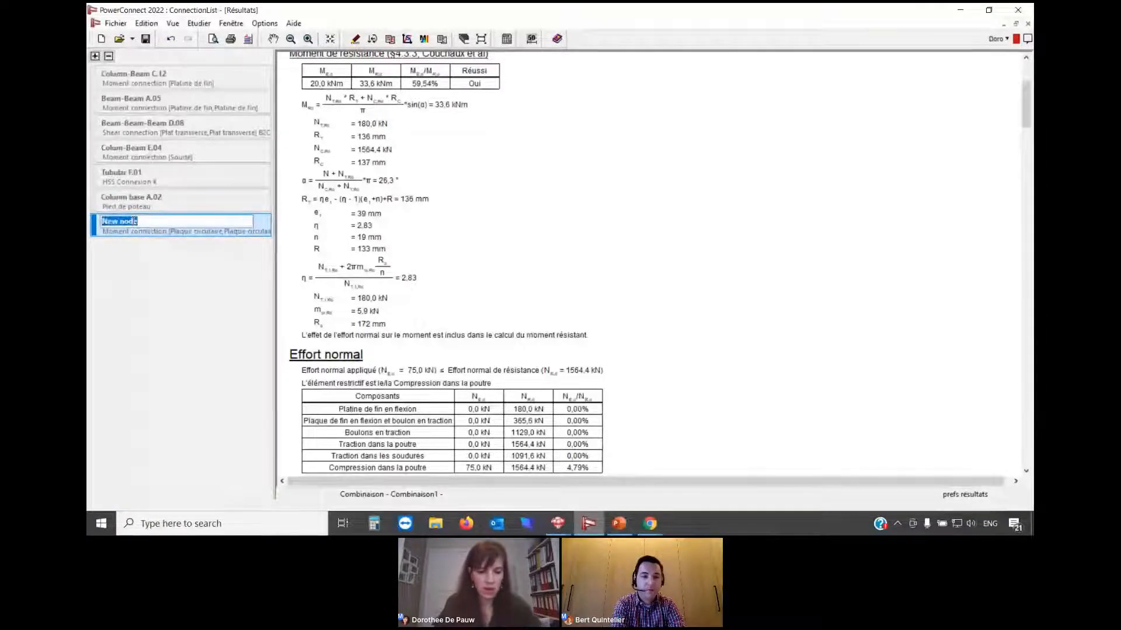
type("n")
type("clisse")
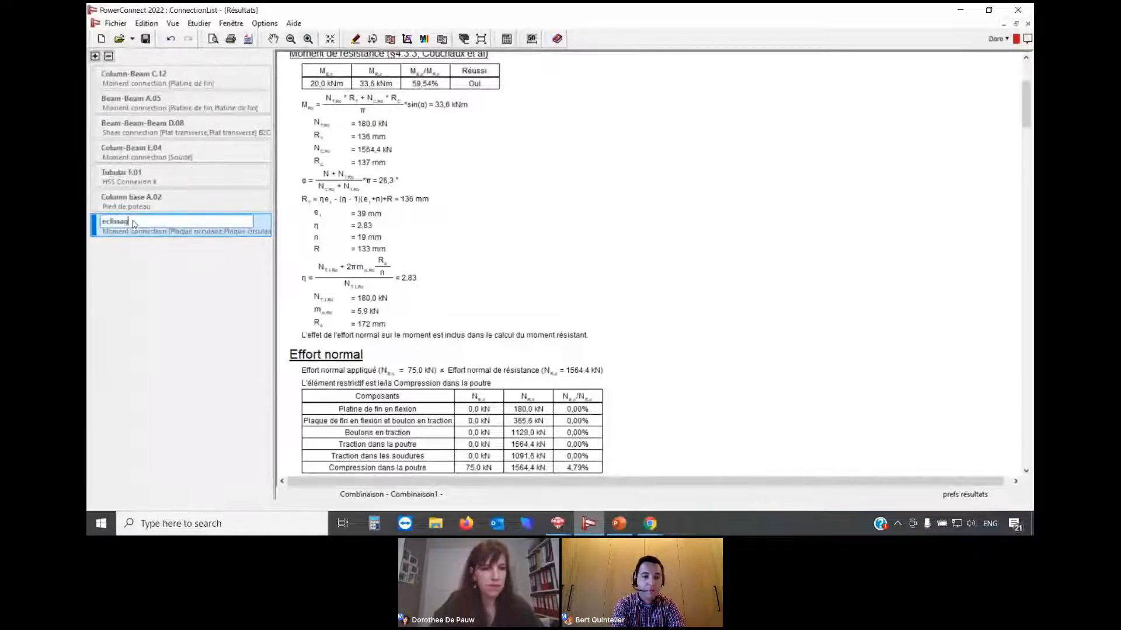
type("ge CHS")
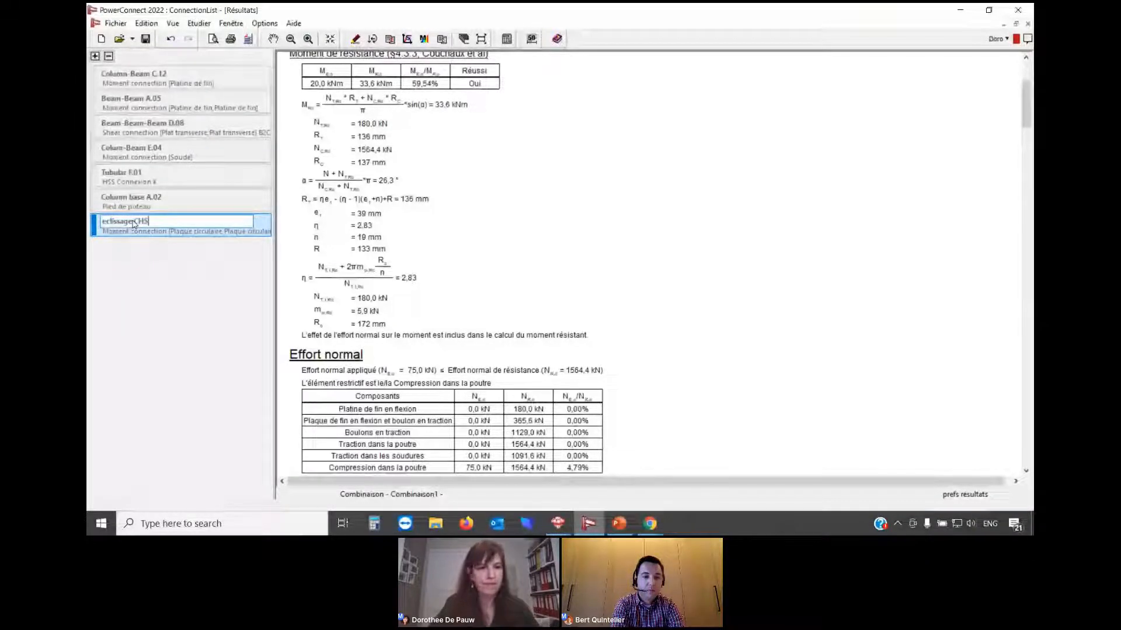
key("Return")
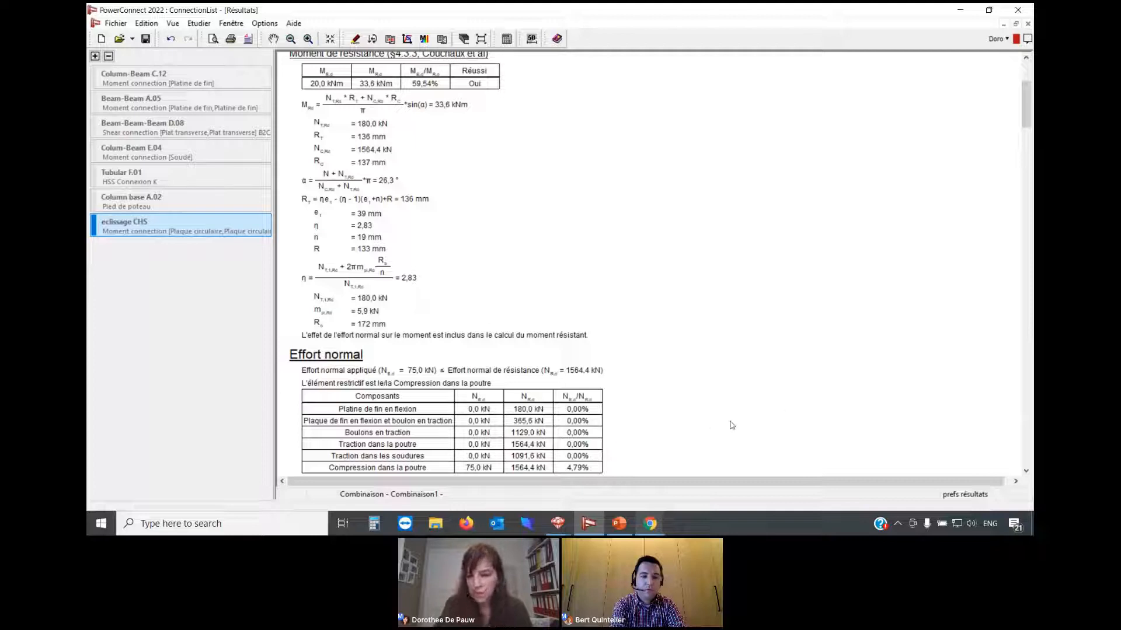
- Check that BIM Expert is running and export the connection project to it
left_click(898, 524)
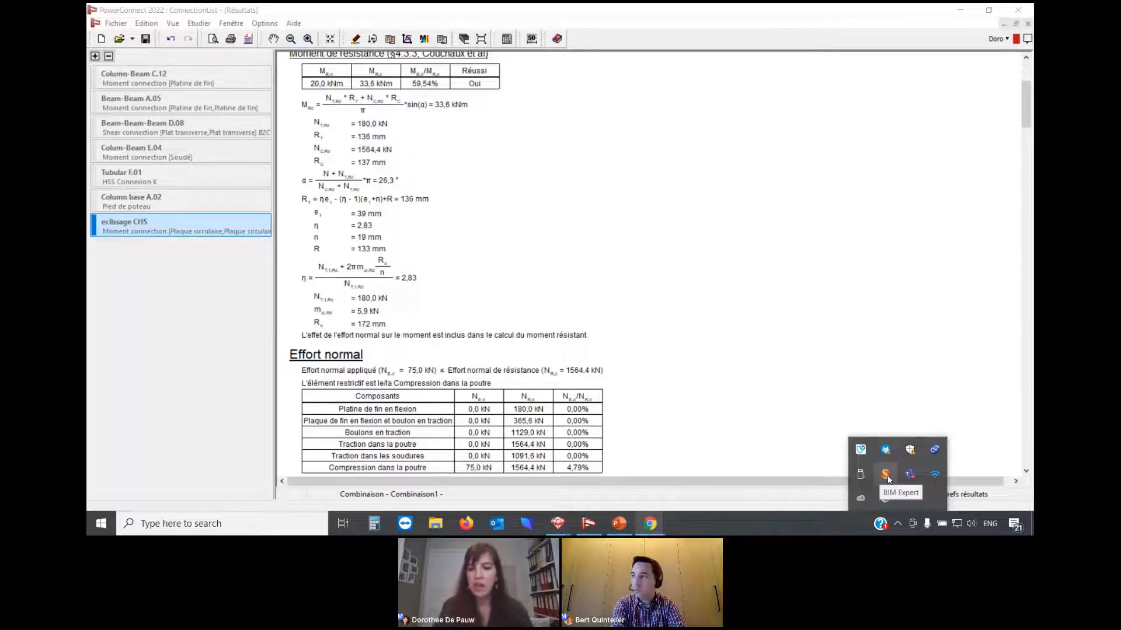
left_click(804, 528)
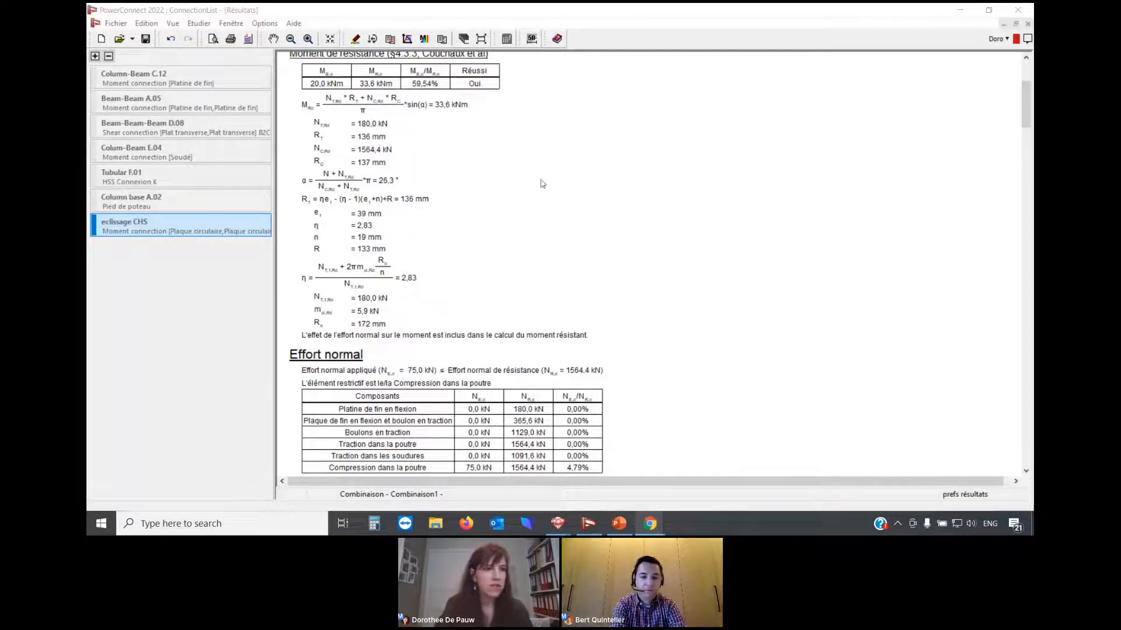
left_click(116, 23)
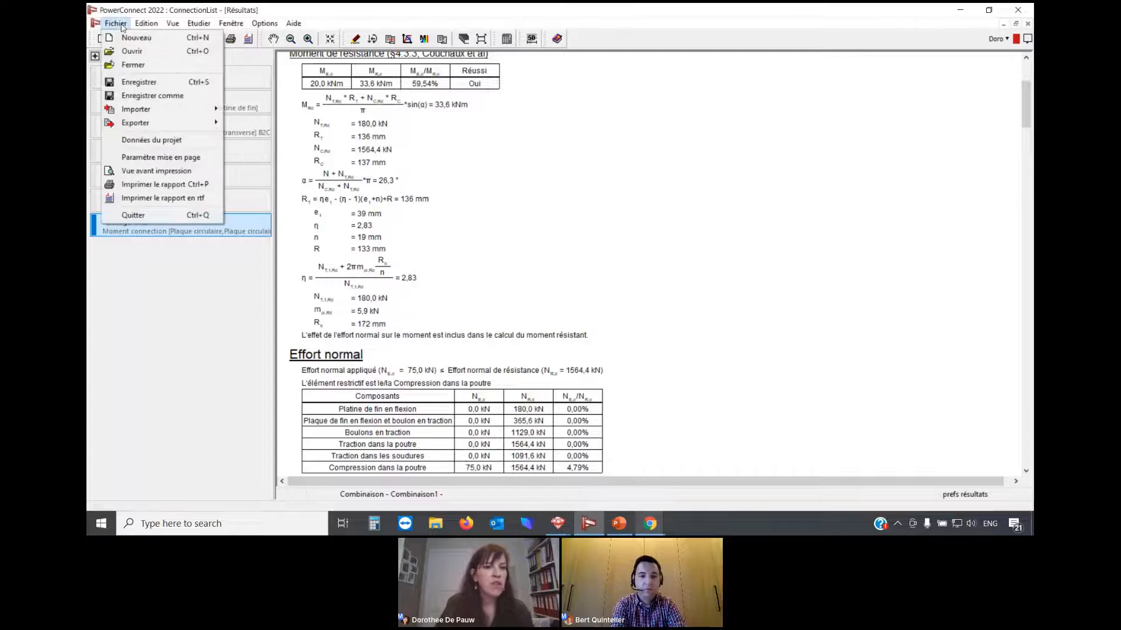
mouse_move(153, 125)
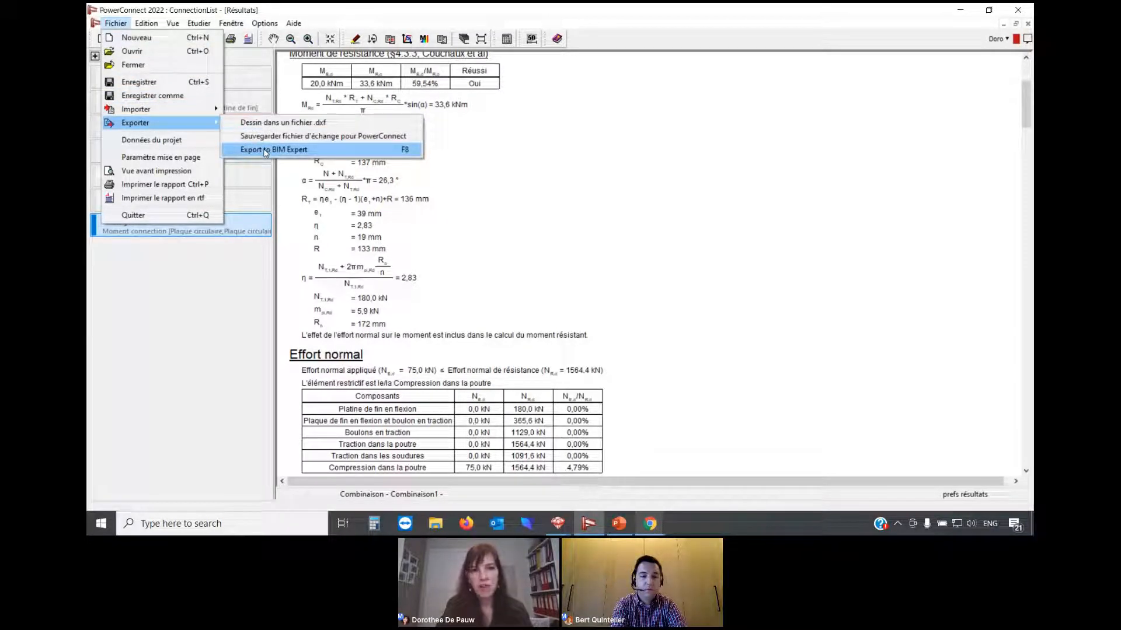
left_click(266, 151)
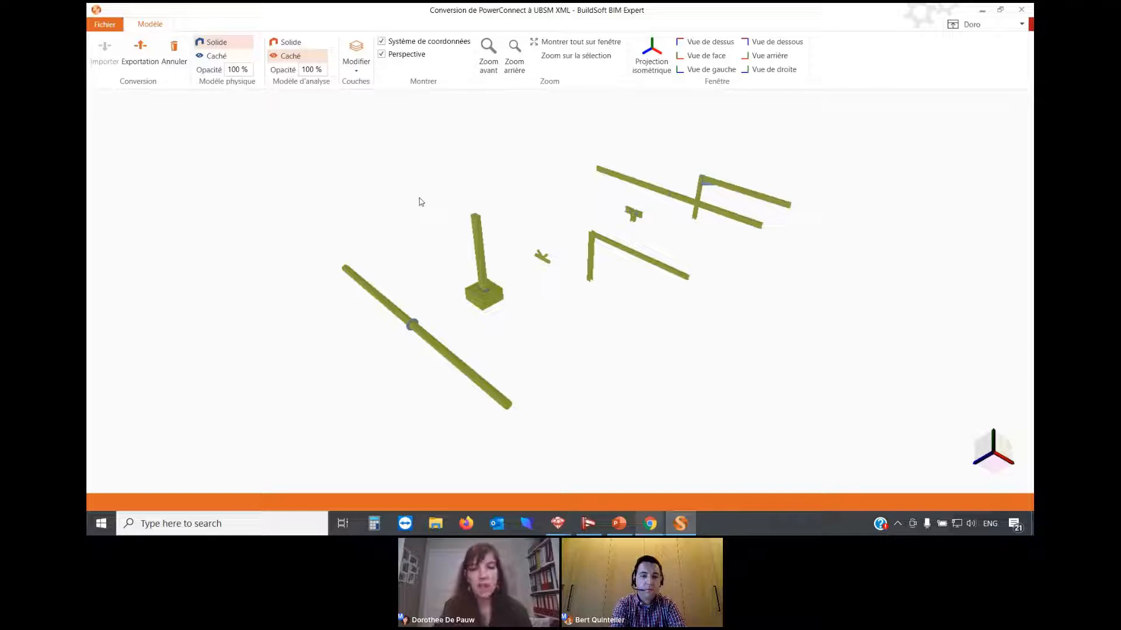
- Examine the converted 3D model in BIM Expert, including the CHS end-plate joint, the column base and the beam connections
scroll(603, 338, "up", 1)
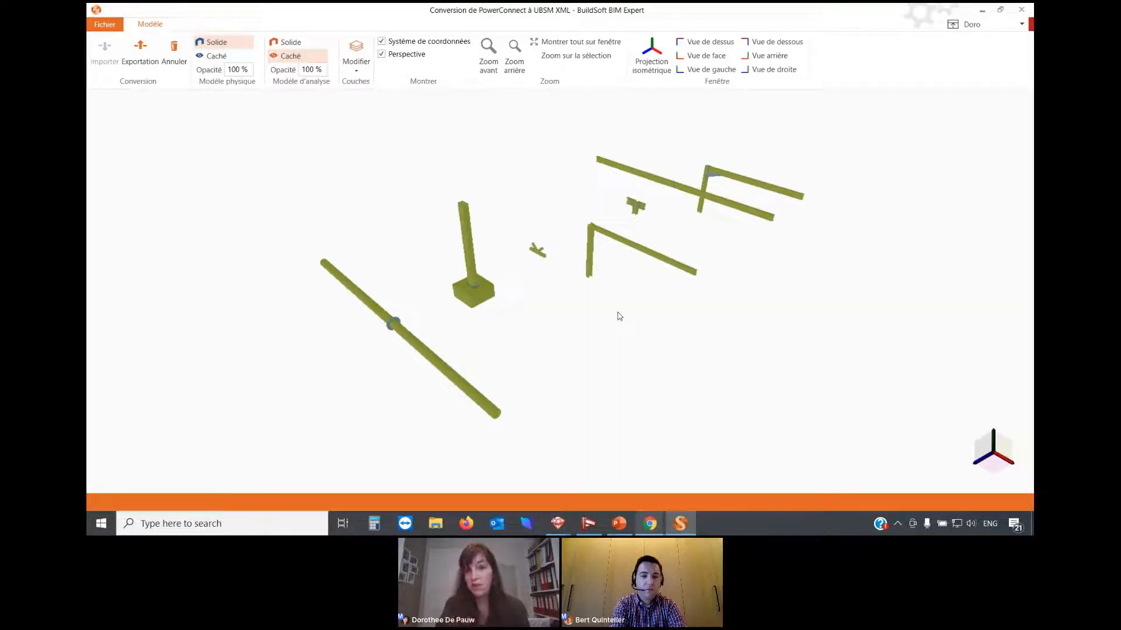
scroll(618, 316, "up", 1)
scroll(408, 333, "up", 5)
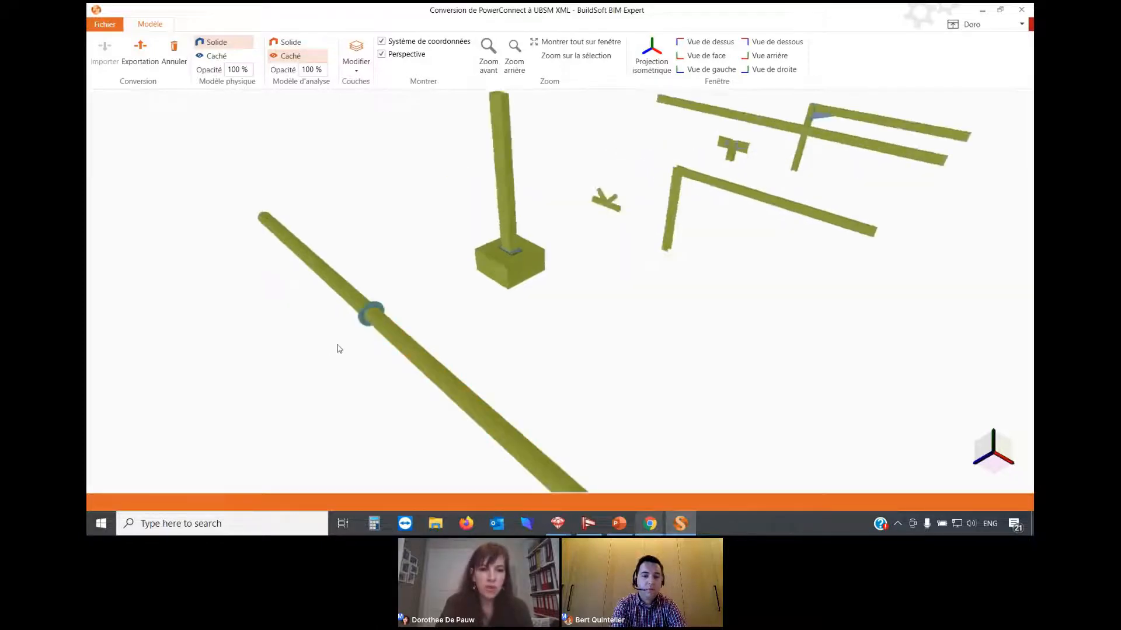
scroll(409, 273, "up", 4)
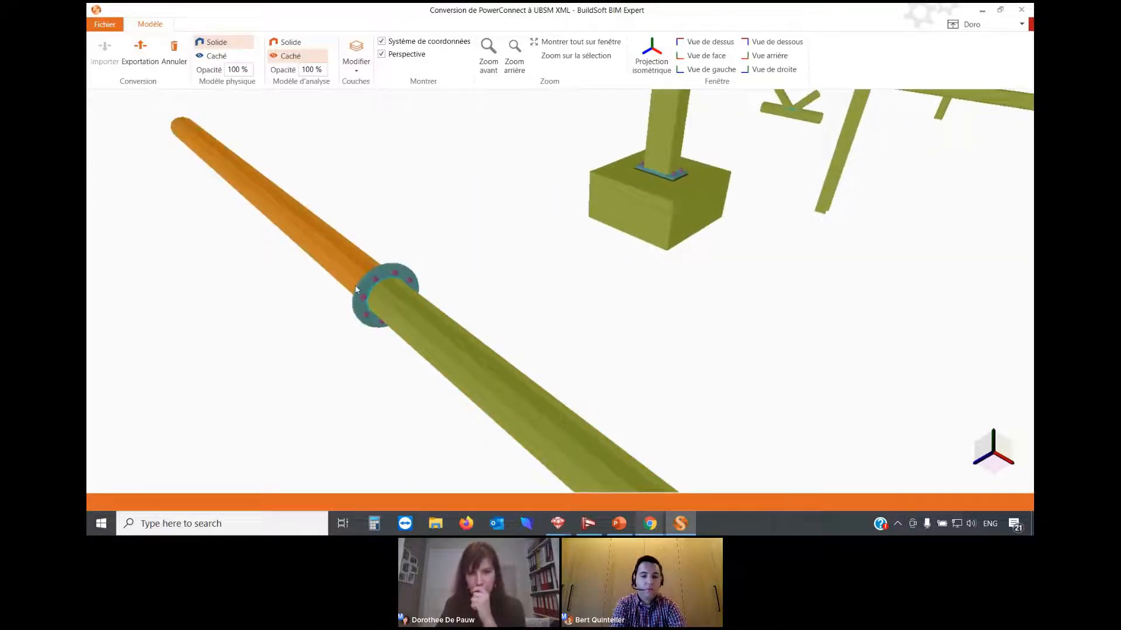
scroll(355, 289, "down", 5)
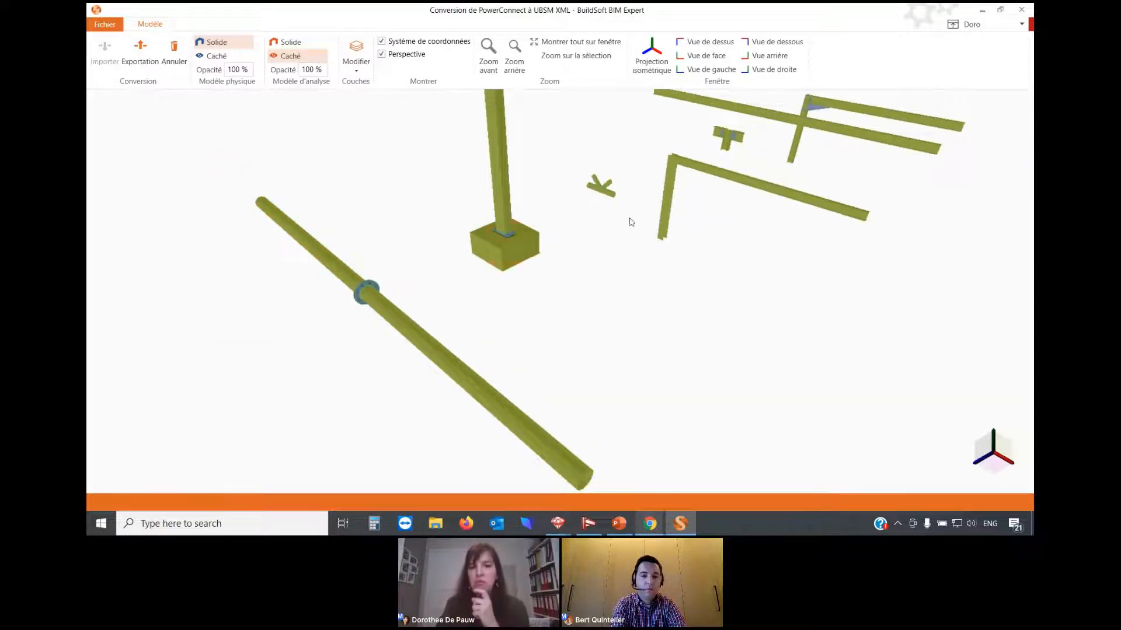
scroll(631, 184, "up", 4)
scroll(453, 265, "down", 3)
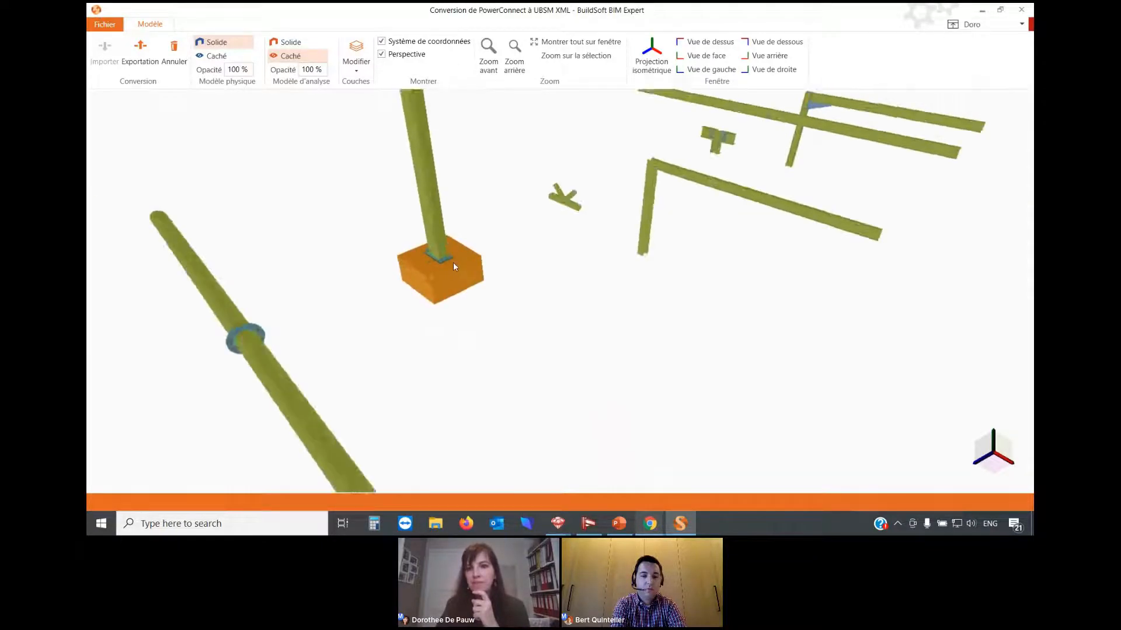
scroll(455, 261, "down", 3)
scroll(561, 228, "up", 6)
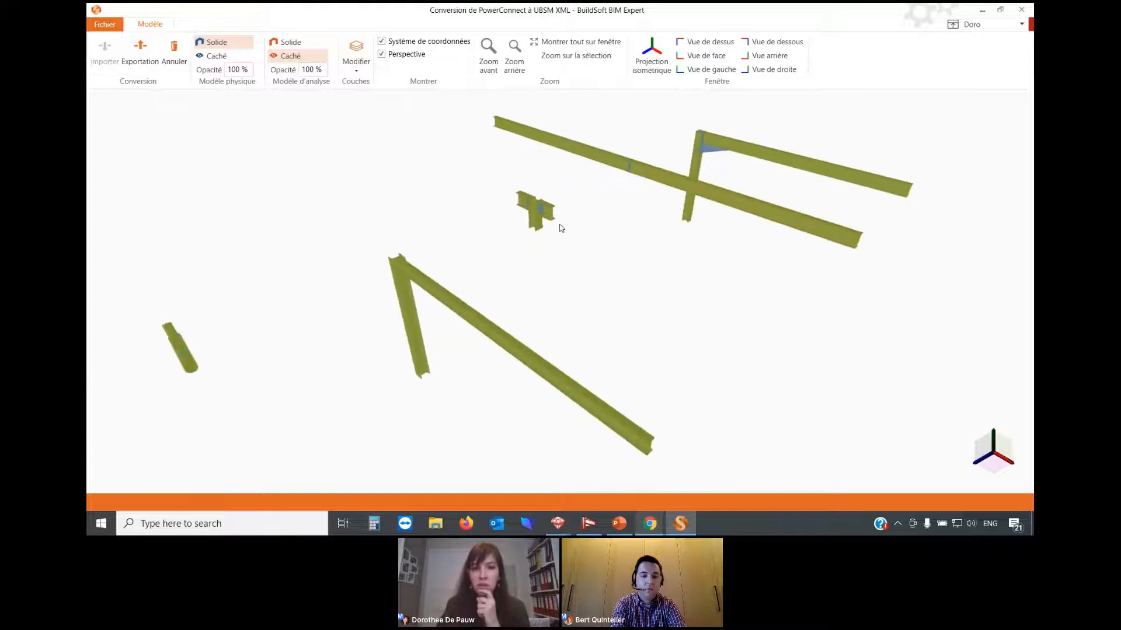
scroll(561, 227, "up", 2)
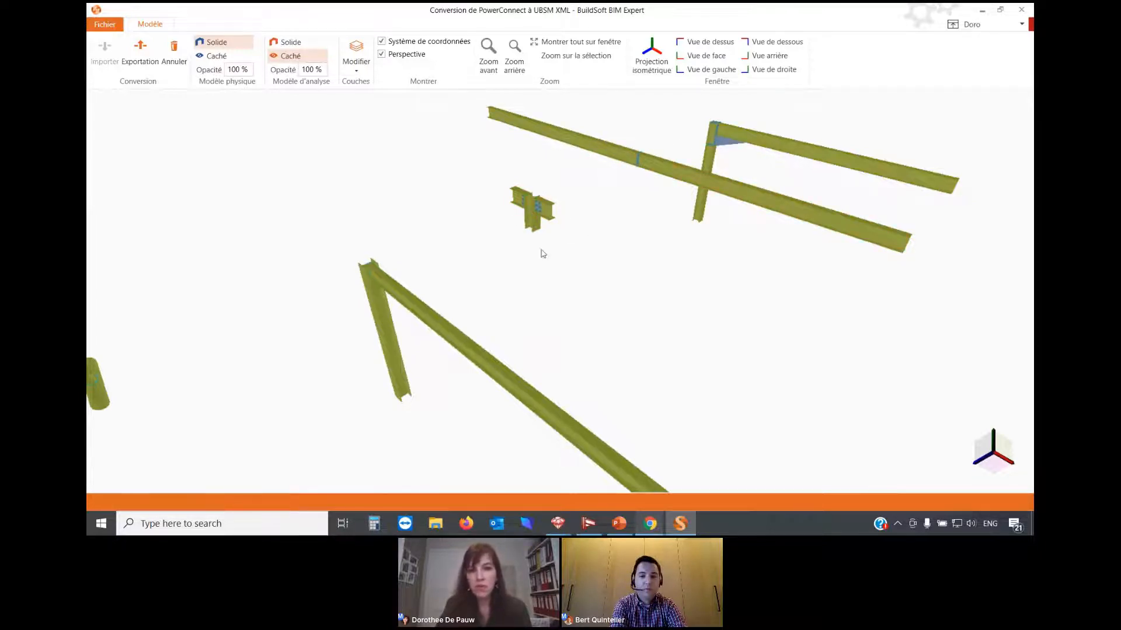
scroll(600, 187, "down", 10)
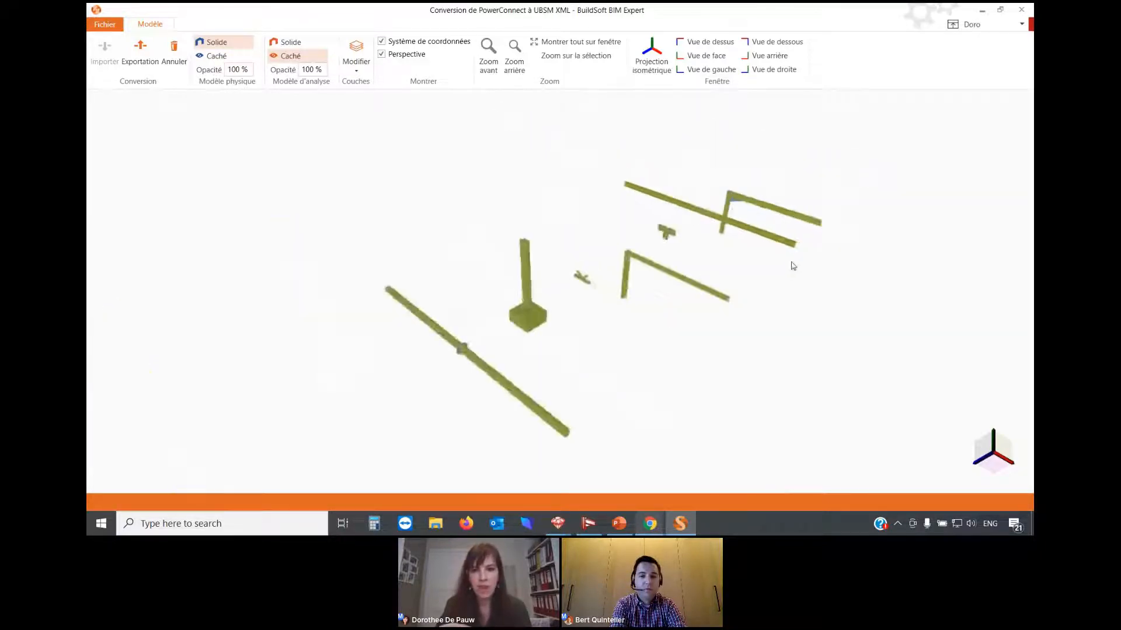
scroll(877, 358, "up", 2)
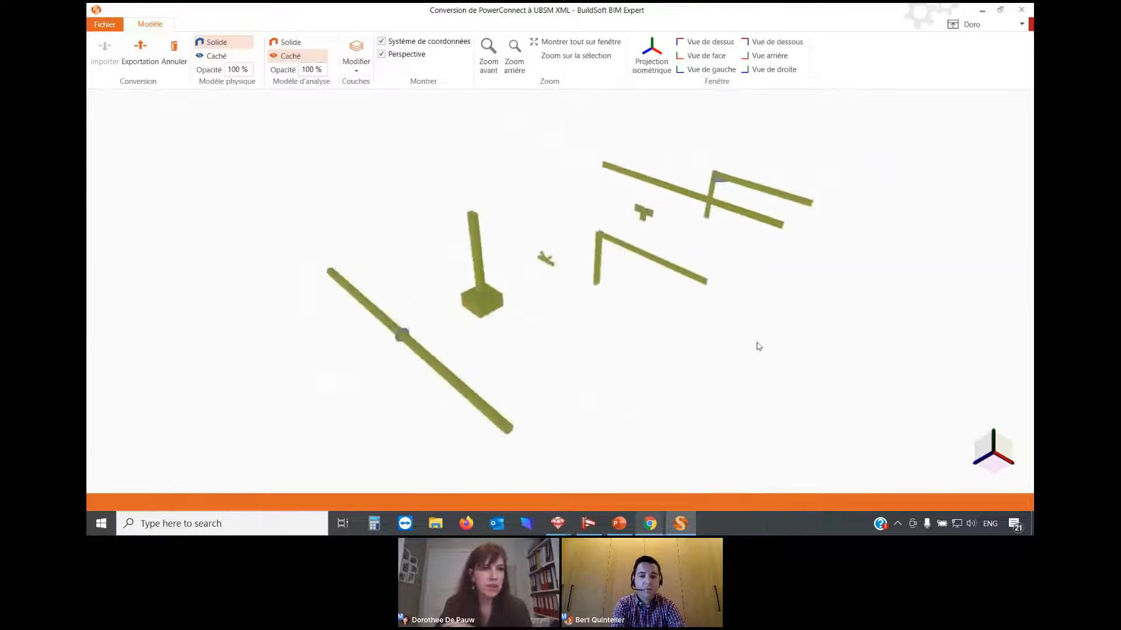
- Set up an export to IDEA StatiCa Connection, using the physical model with the analysis model's data
left_click(141, 59)
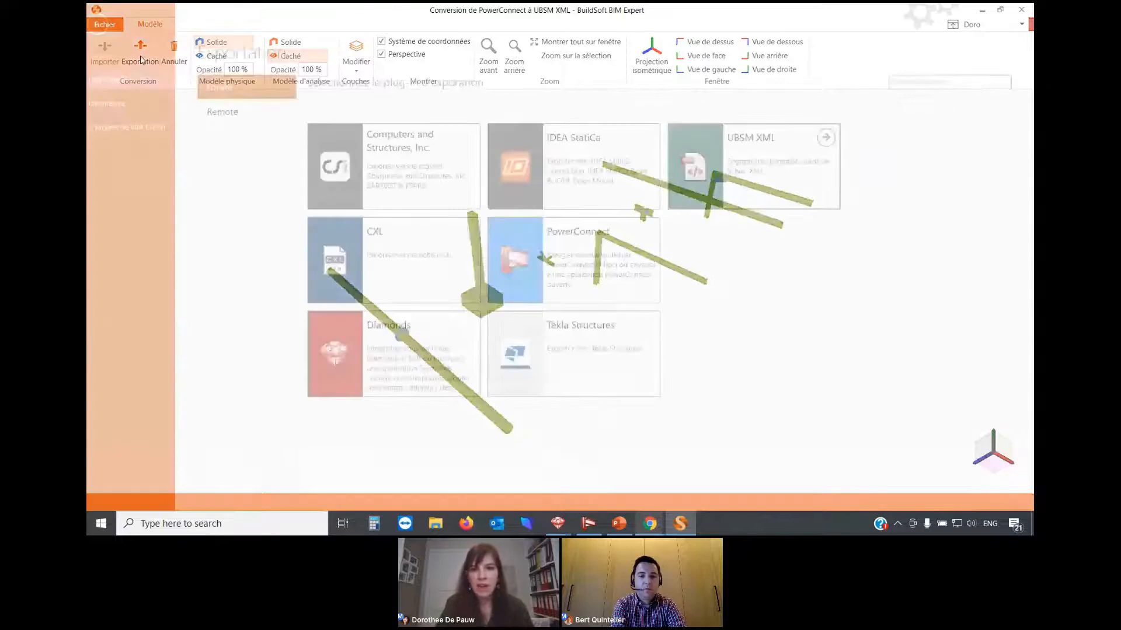
left_click(646, 151)
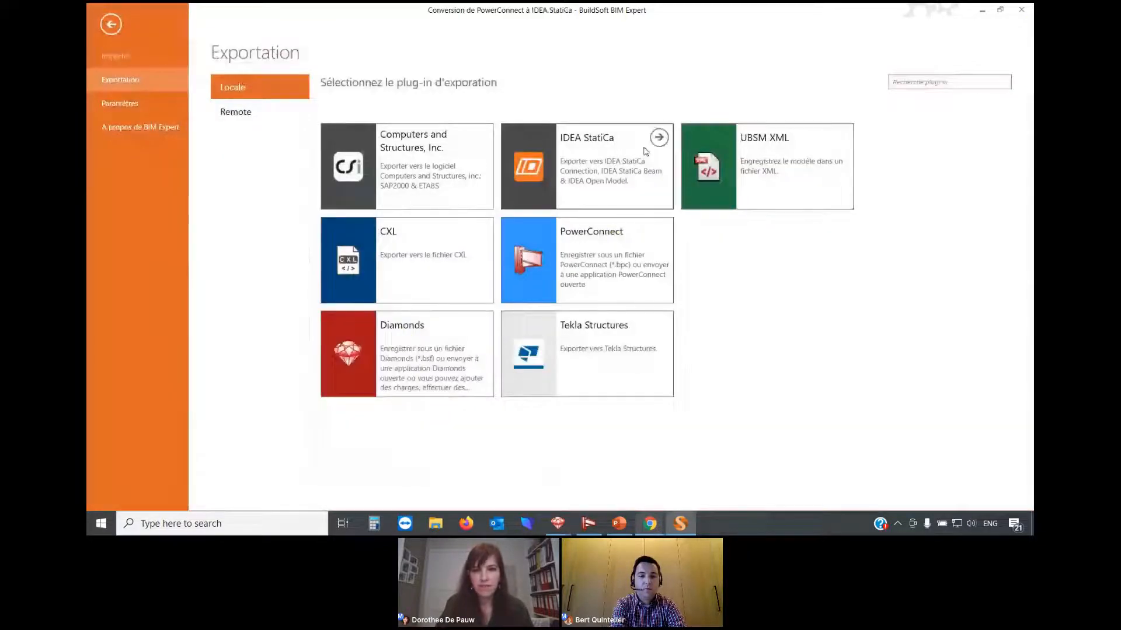
left_click(658, 138)
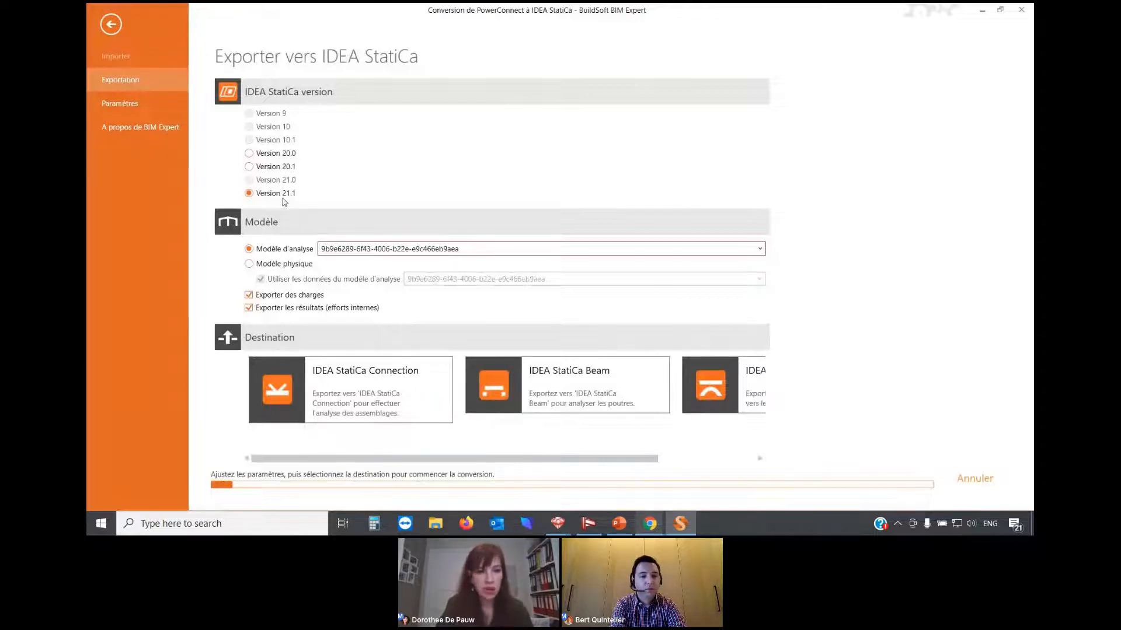
left_click(249, 265)
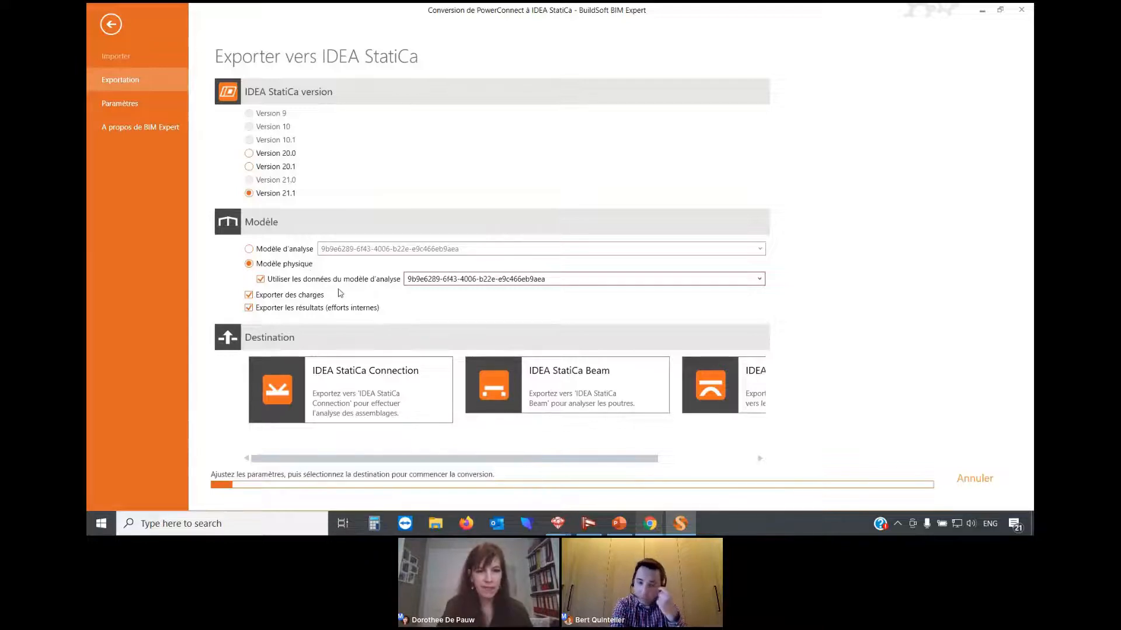
mouse_move(425, 392)
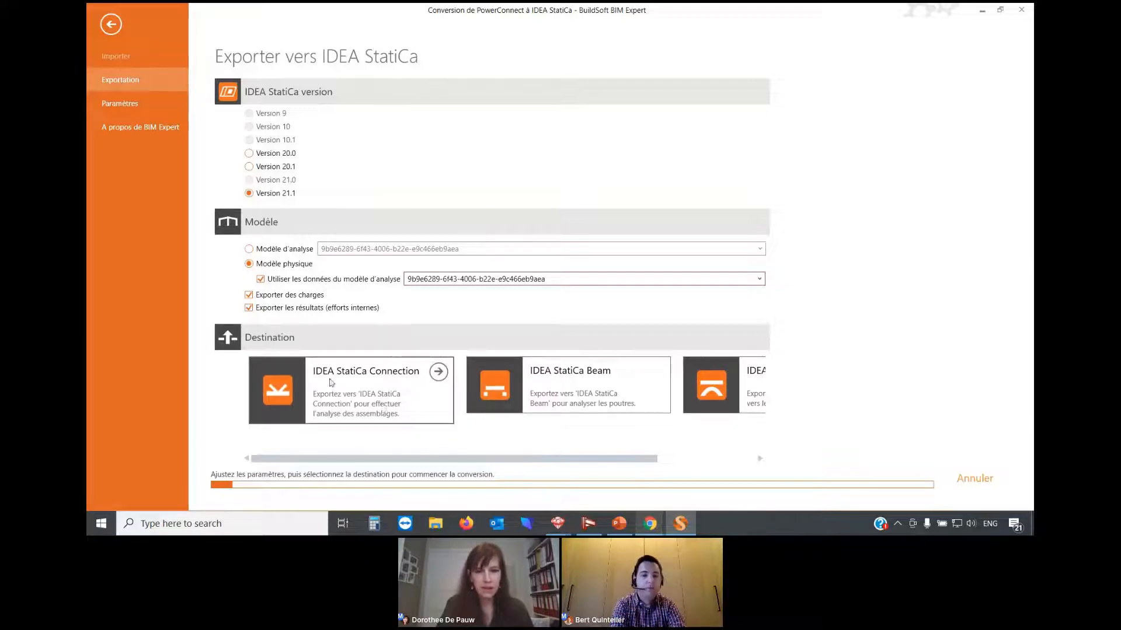
left_click(439, 372)
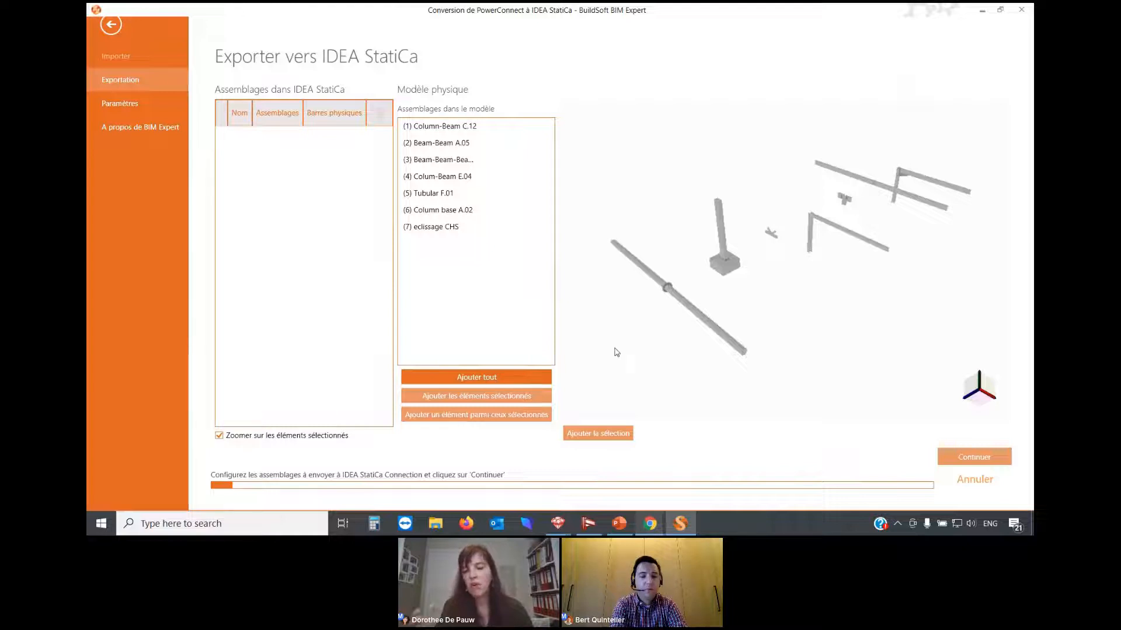
- Add all connections of the physical model to the list of assemblies for IDEA StatiCa
scroll(696, 324, "up", 1)
scroll(696, 324, "up", 1)
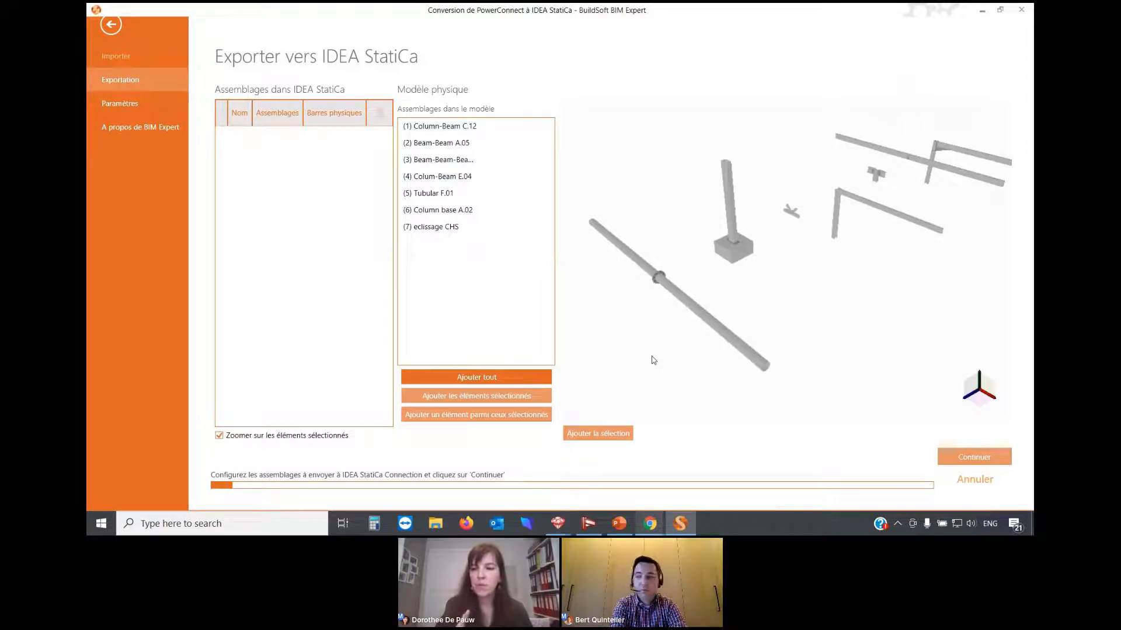
left_click(482, 378)
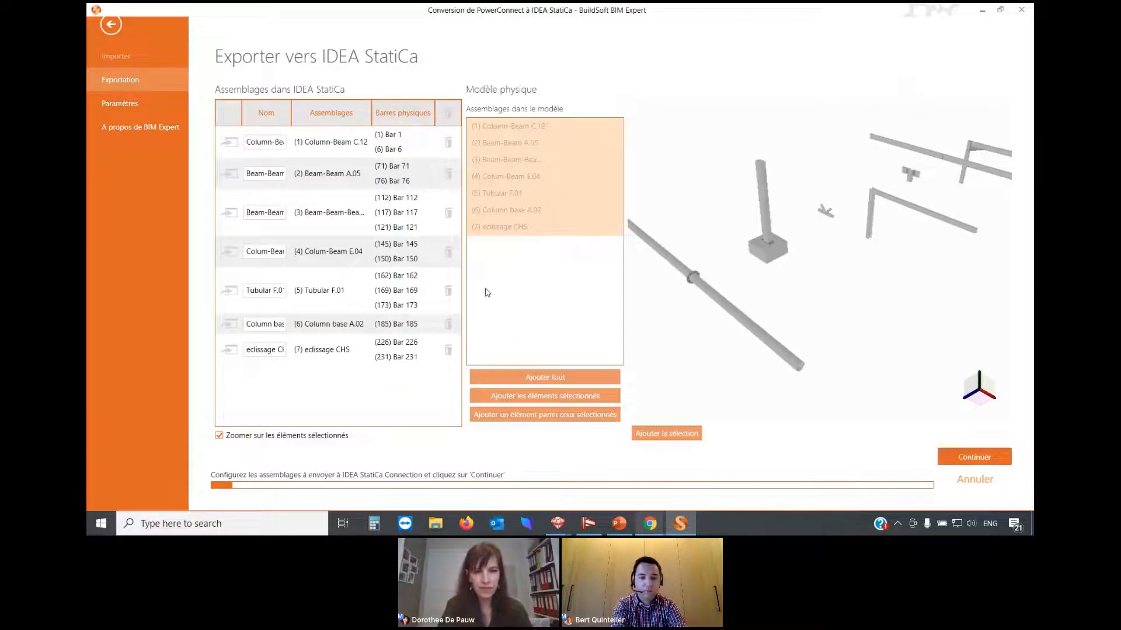
- Continue the IDEA StatiCa export and select the "powerconnect" folder inside "to idea" on the Desktop as the project folder
left_click(985, 460)
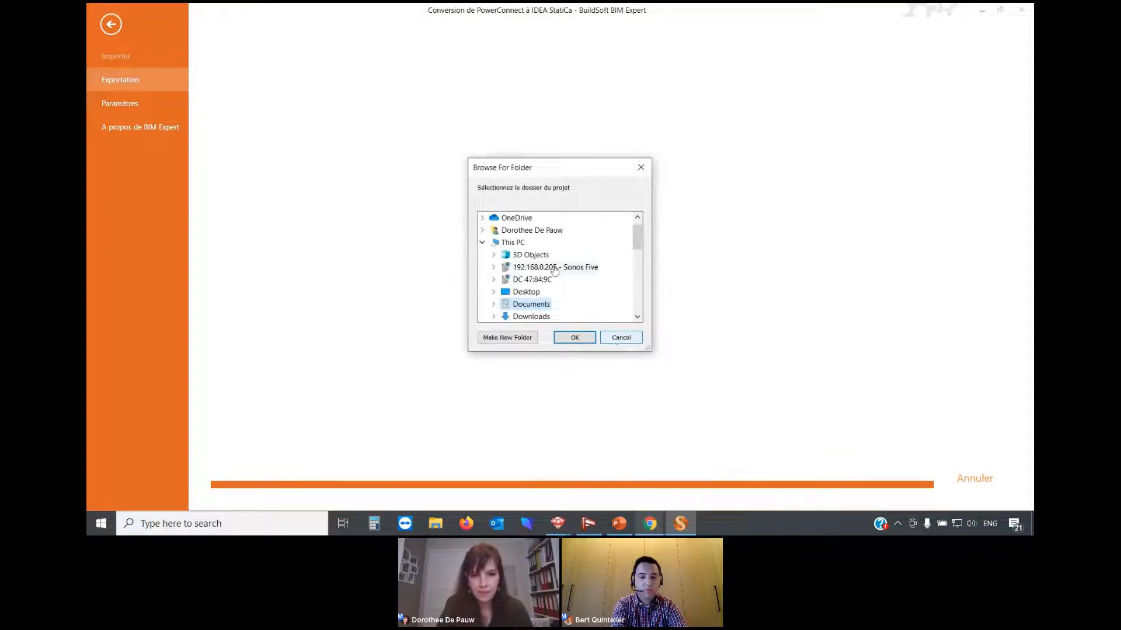
scroll(554, 244, "down", 1)
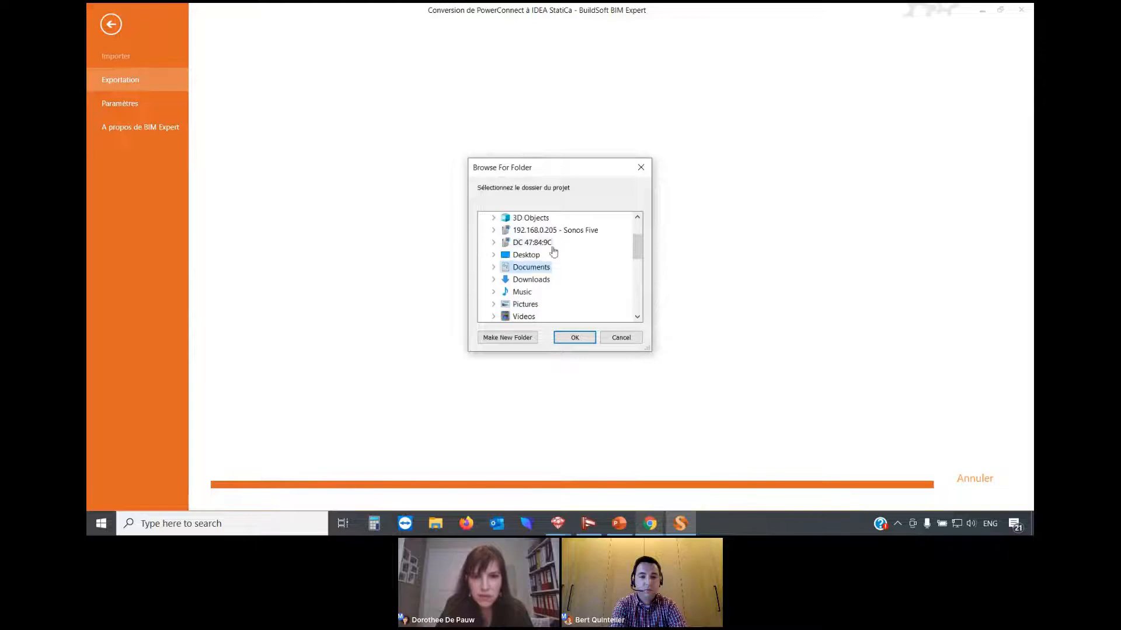
double_click(534, 254)
scroll(618, 240, "down", 2)
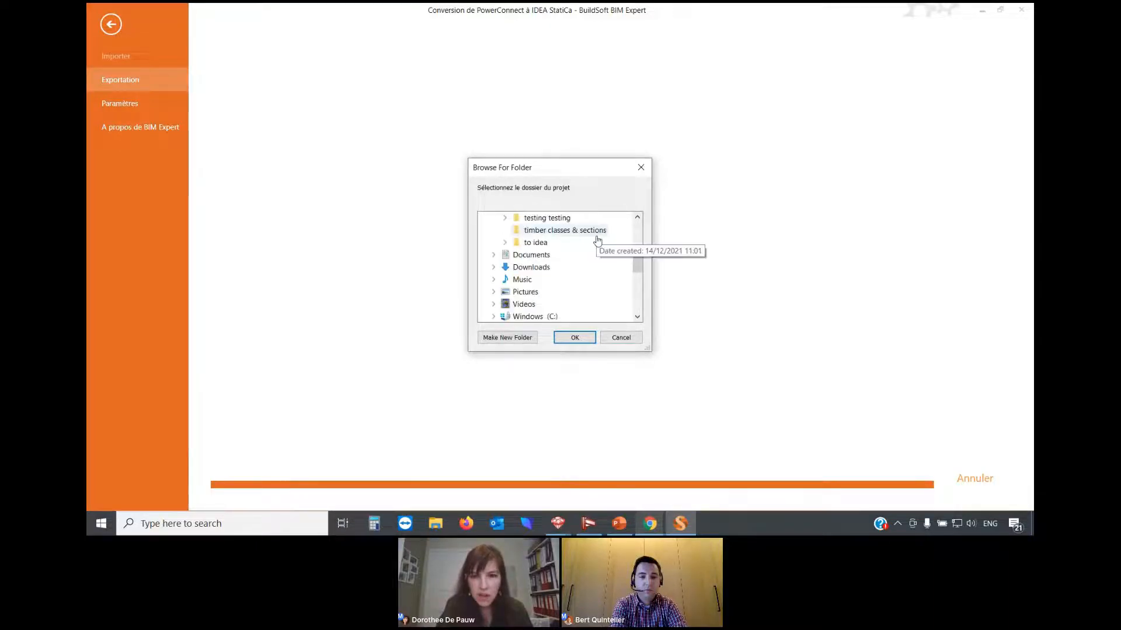
scroll(588, 275, "up", 1)
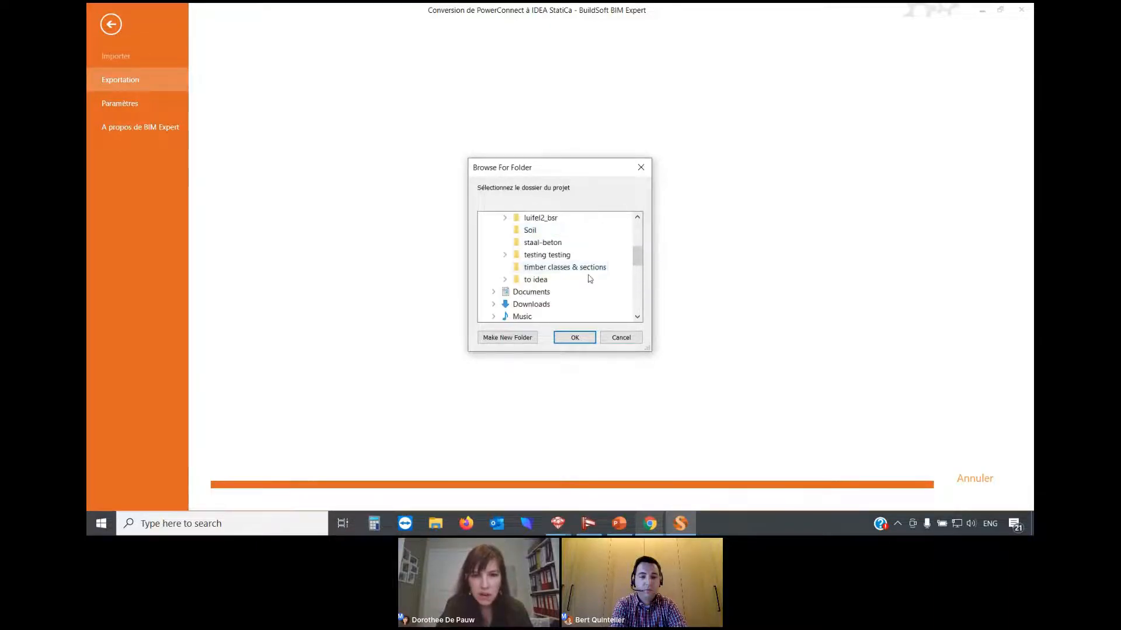
double_click(546, 280)
left_click(559, 306)
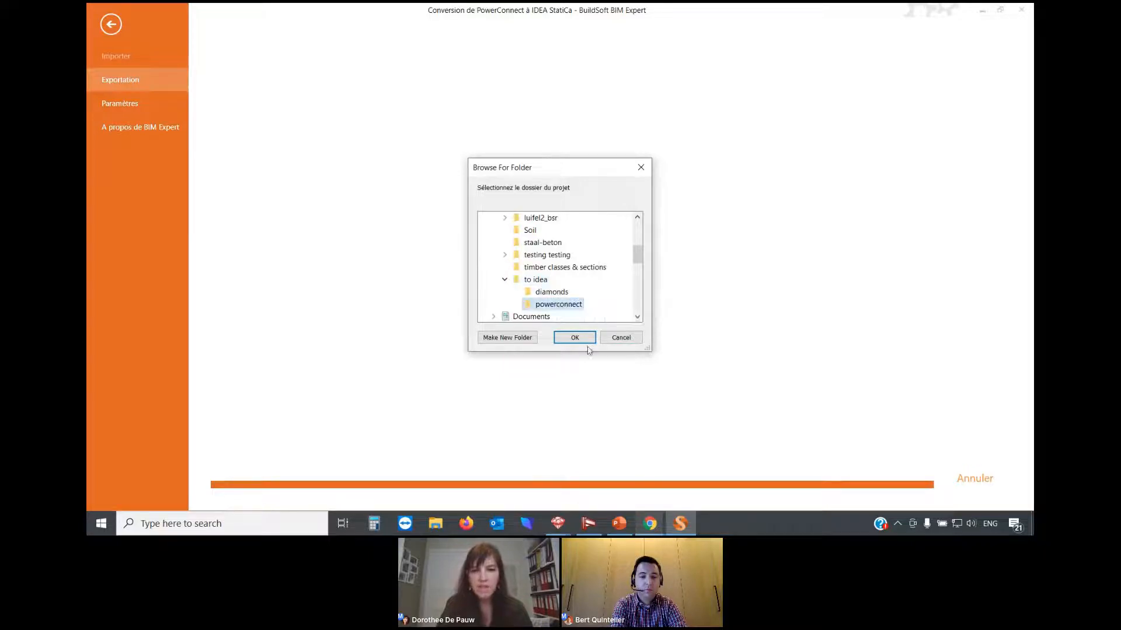
left_click(586, 342)
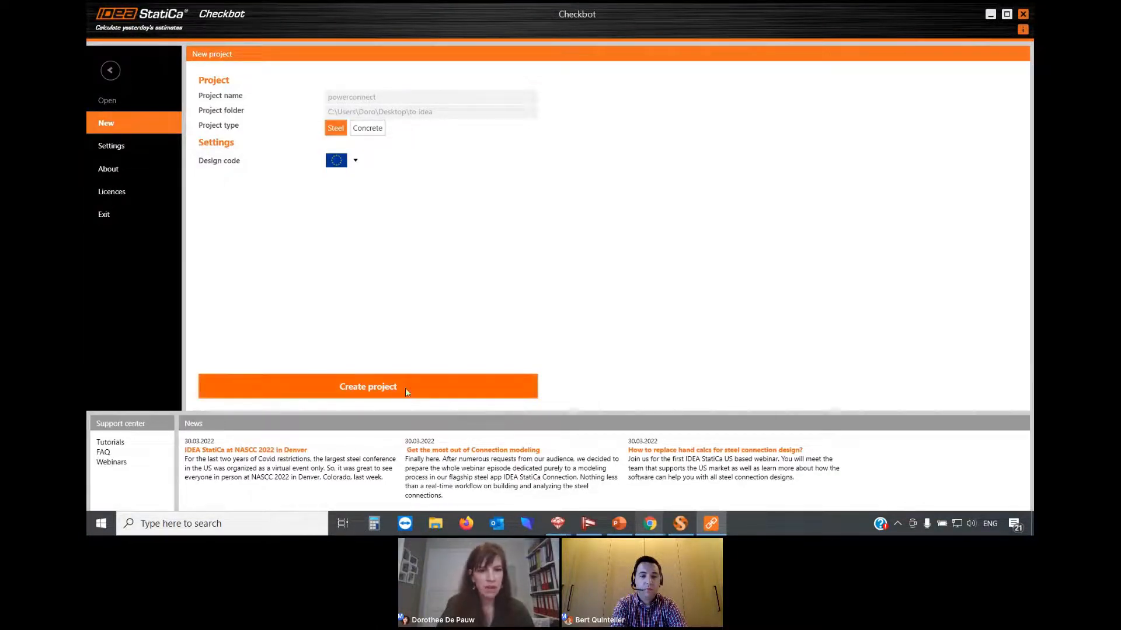
- Create the steel Checkbot project with the European design code and bulk-import the exported connections
left_click(362, 386)
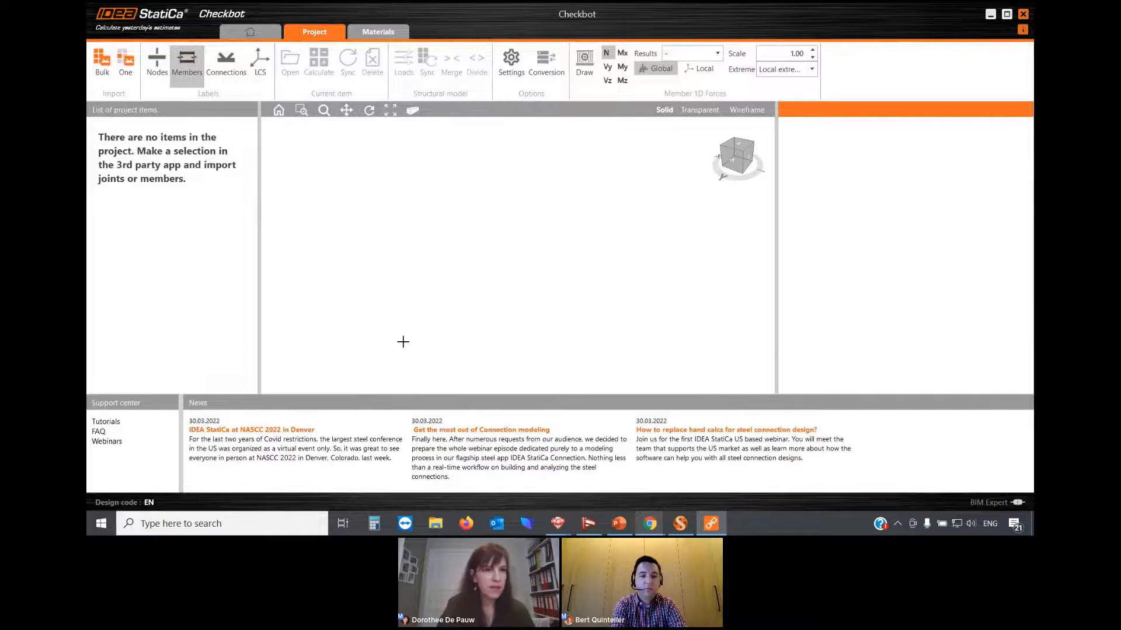
left_click(102, 70)
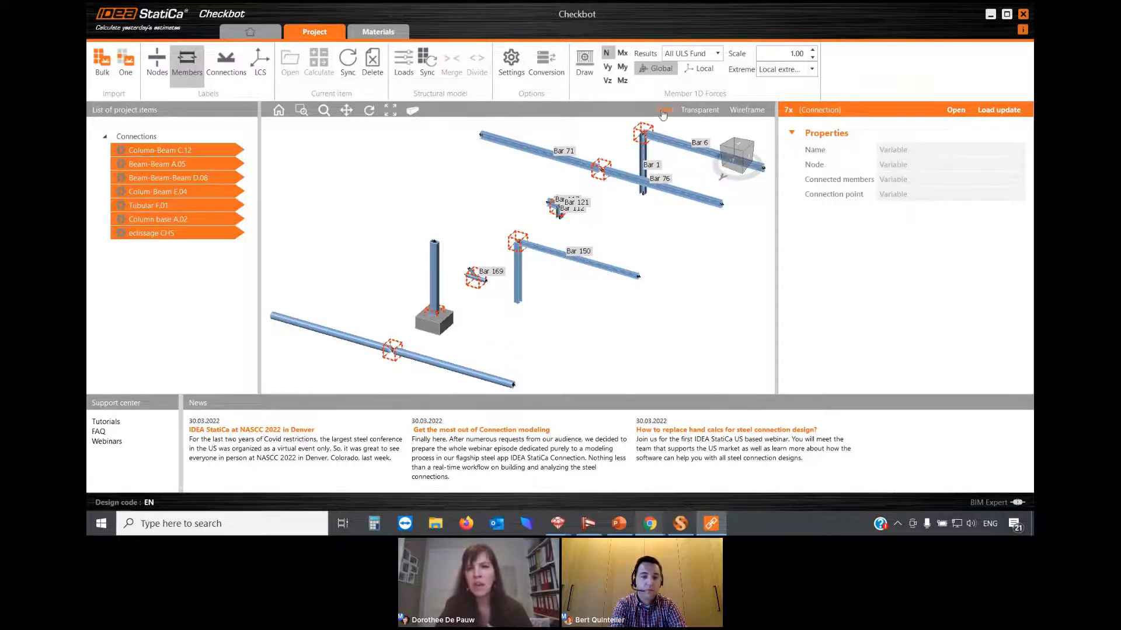
- Select the Column-Beam C.12 connection at the top of Bar 1 in the 3D model and open it for design
scroll(642, 131, "up", 5)
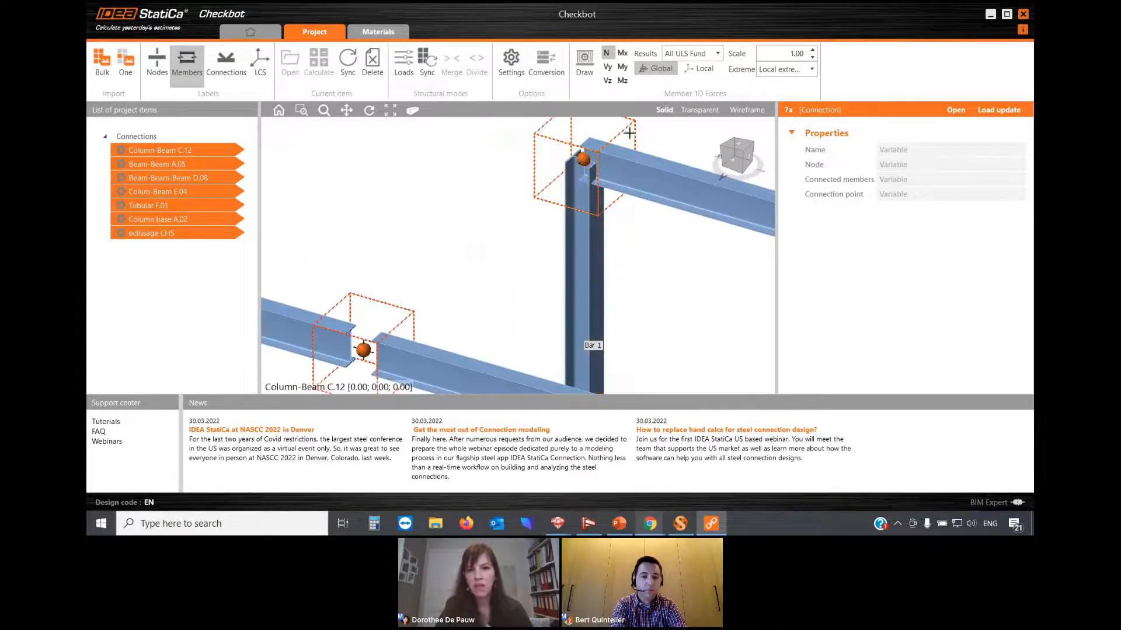
left_click(625, 127)
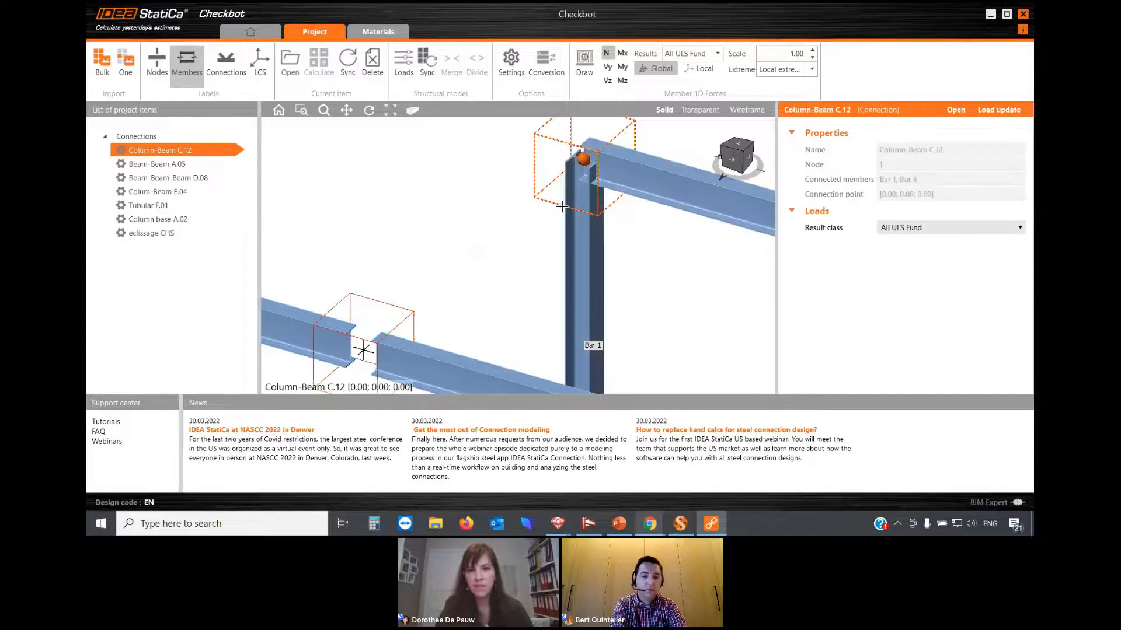
scroll(611, 141, "down", 2)
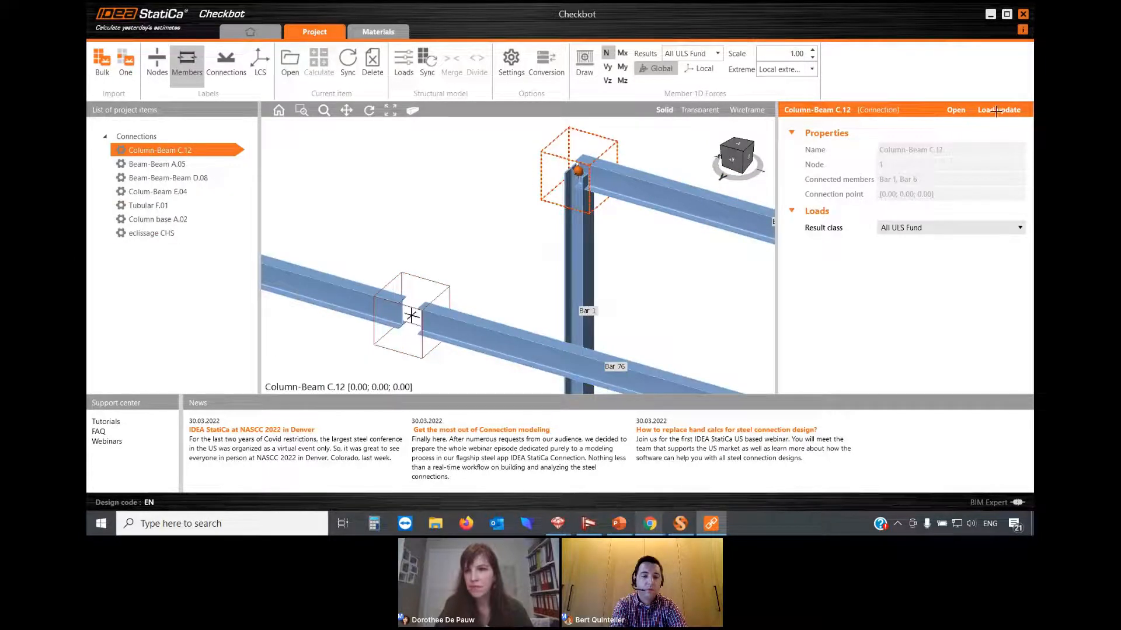
left_click(955, 111)
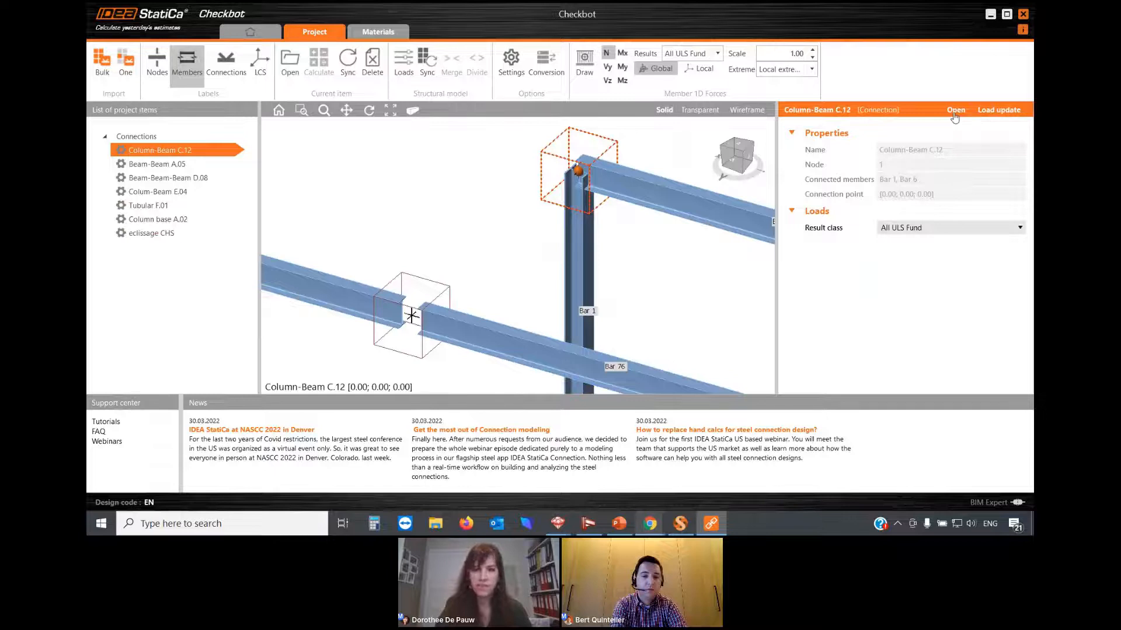